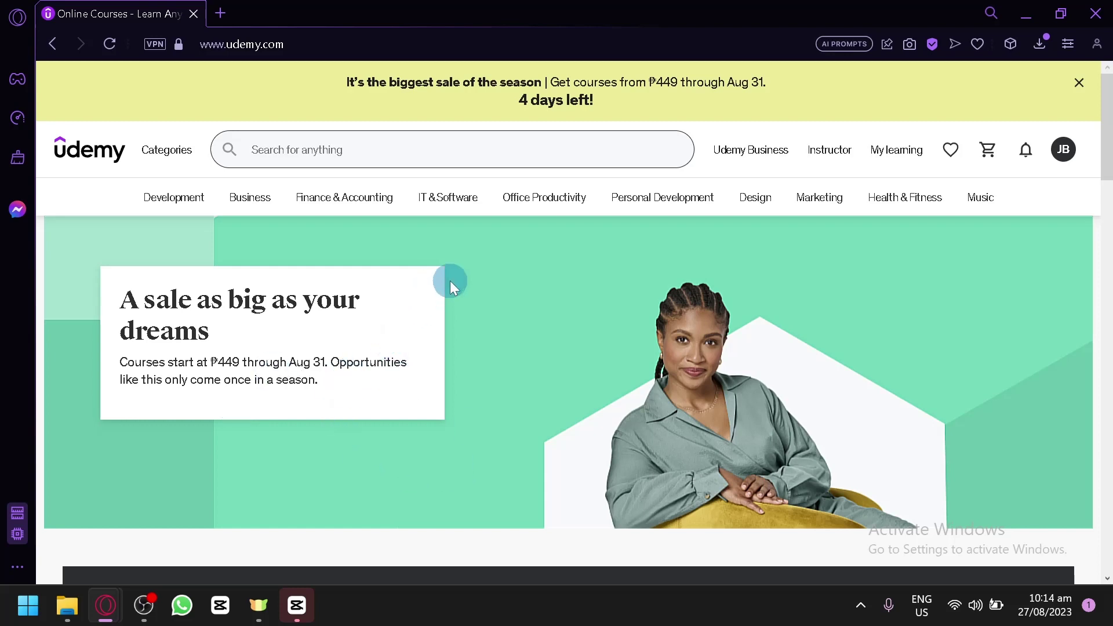
Switch from the Udemy home page to the Instructor area via the header
{"action": "scroll", "coordinate": [439, 280], "scroll_direction": "down", "scroll_amount": 12}
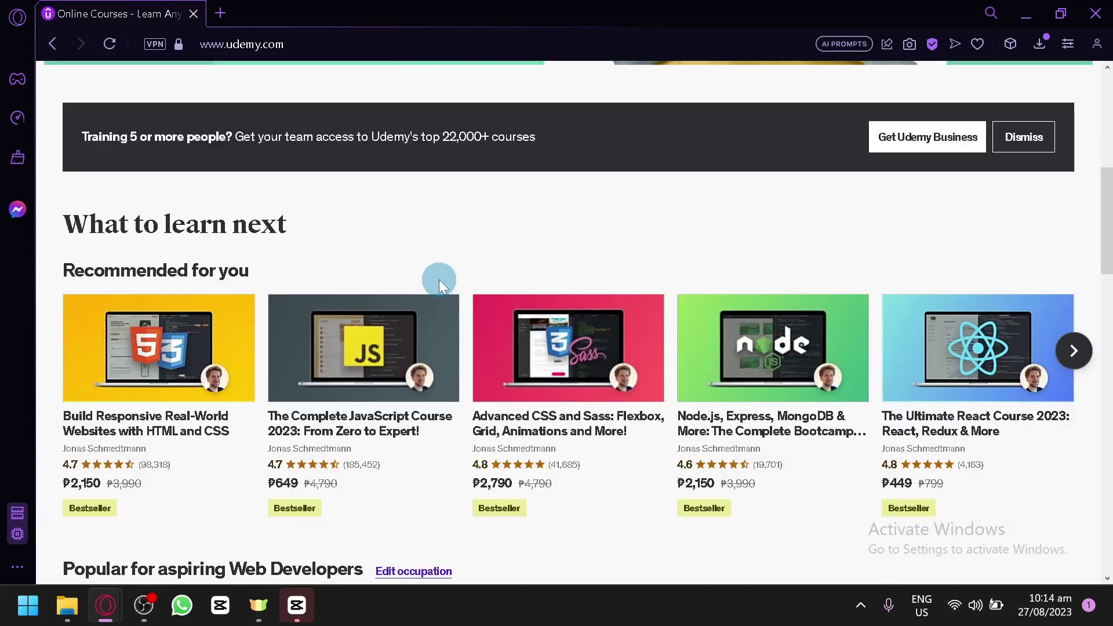
{"action": "scroll", "coordinate": [436, 288], "scroll_direction": "up", "scroll_amount": 8}
{"action": "scroll", "coordinate": [369, 278], "scroll_direction": "down", "scroll_amount": 4}
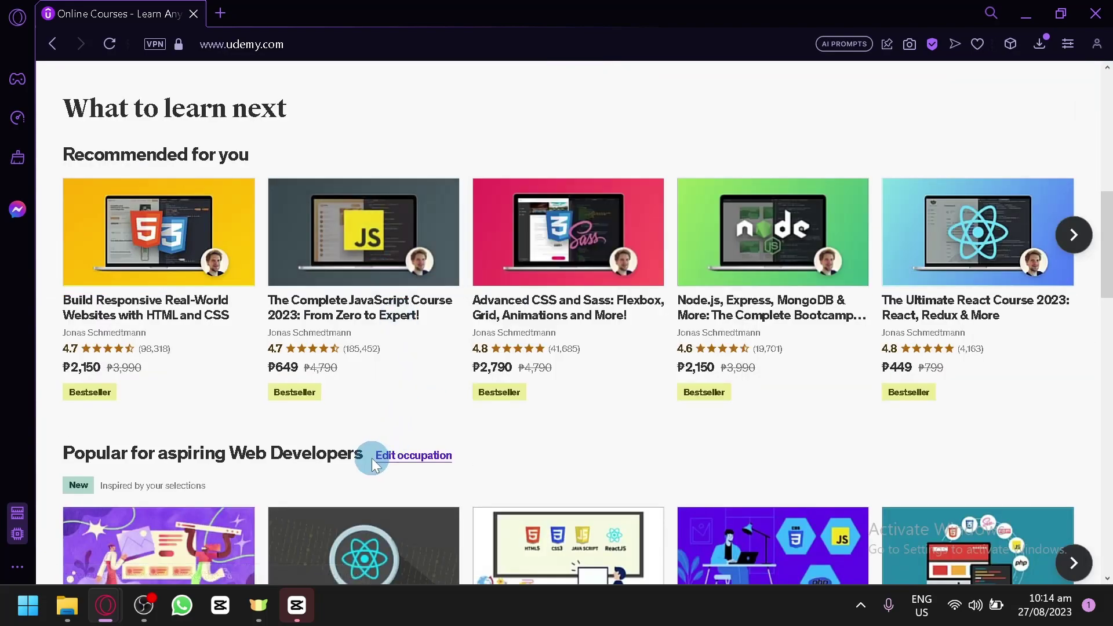
{"action": "scroll", "coordinate": [373, 455], "scroll_direction": "down", "scroll_amount": 5}
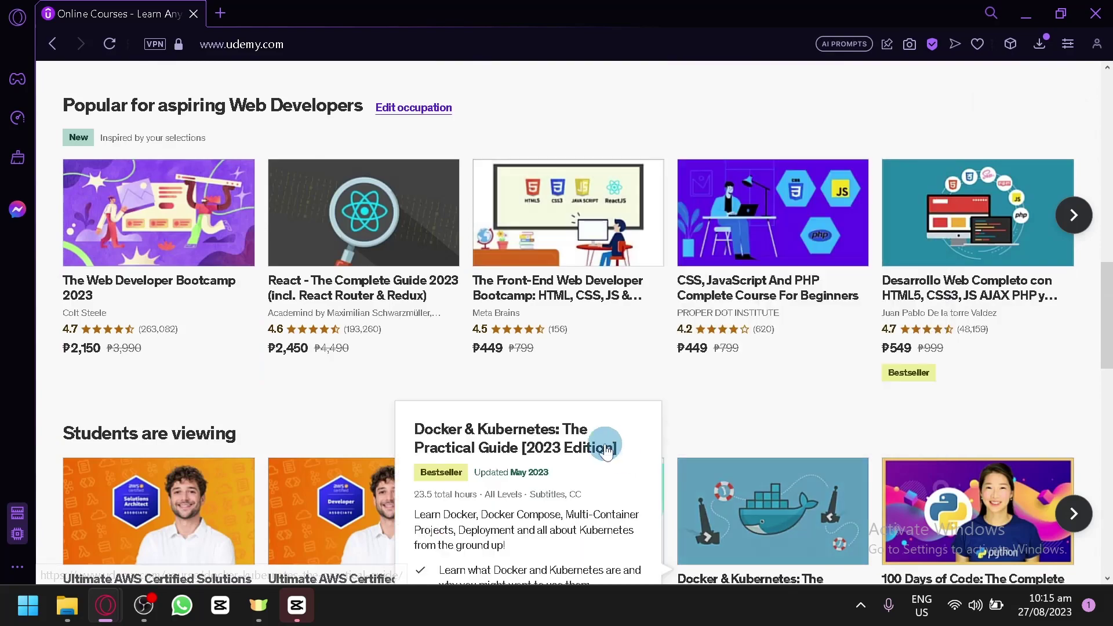
{"action": "scroll", "coordinate": [605, 451], "scroll_direction": "down", "scroll_amount": 8}
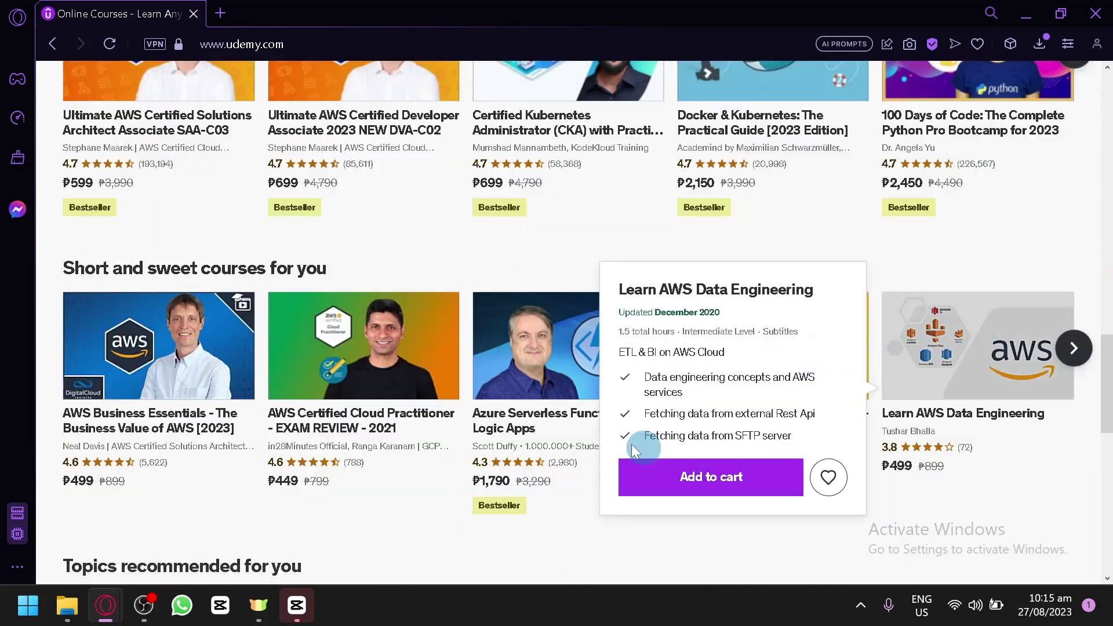
{"action": "scroll", "coordinate": [632, 444], "scroll_direction": "up", "scroll_amount": 15}
{"action": "scroll", "coordinate": [530, 391], "scroll_direction": "down", "scroll_amount": 5}
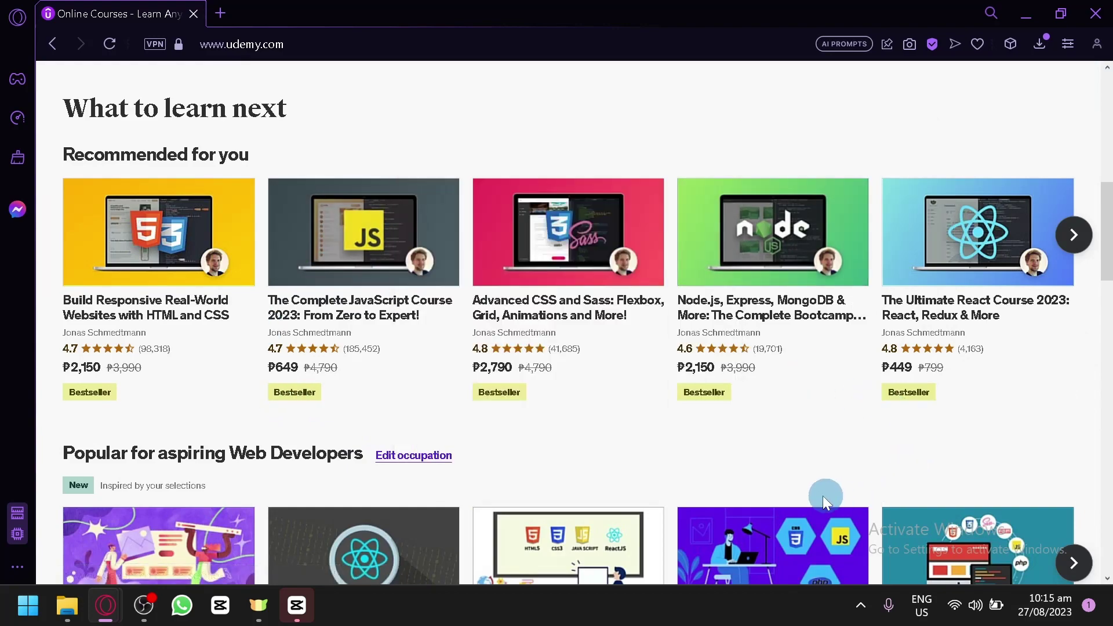
{"action": "scroll", "coordinate": [733, 442], "scroll_direction": "down", "scroll_amount": 2}
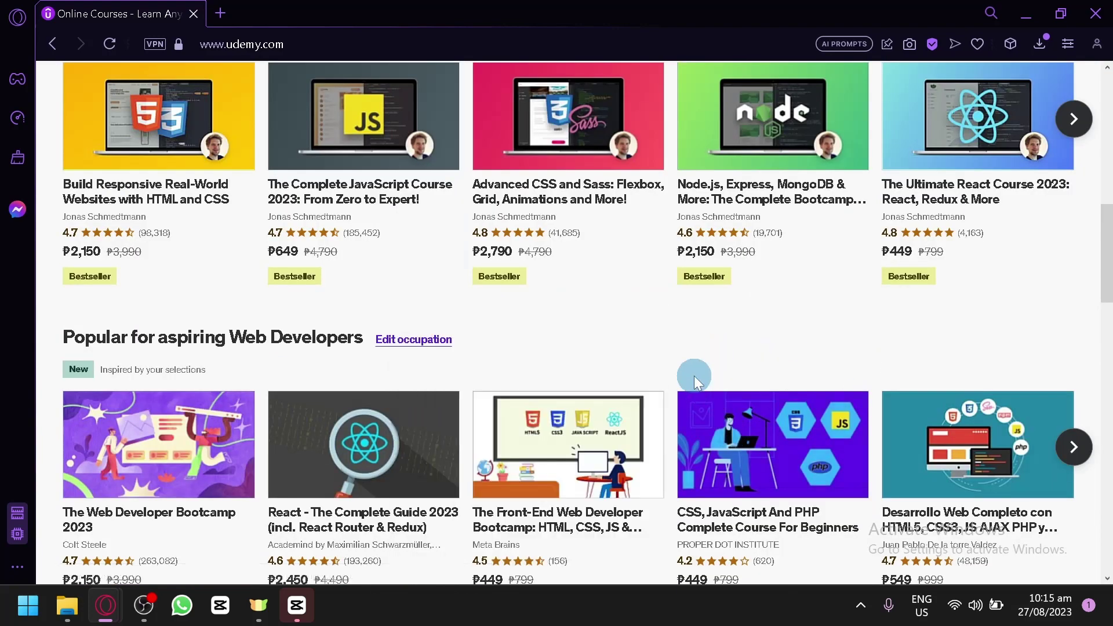
{"action": "scroll", "coordinate": [676, 385], "scroll_direction": "up", "scroll_amount": 15}
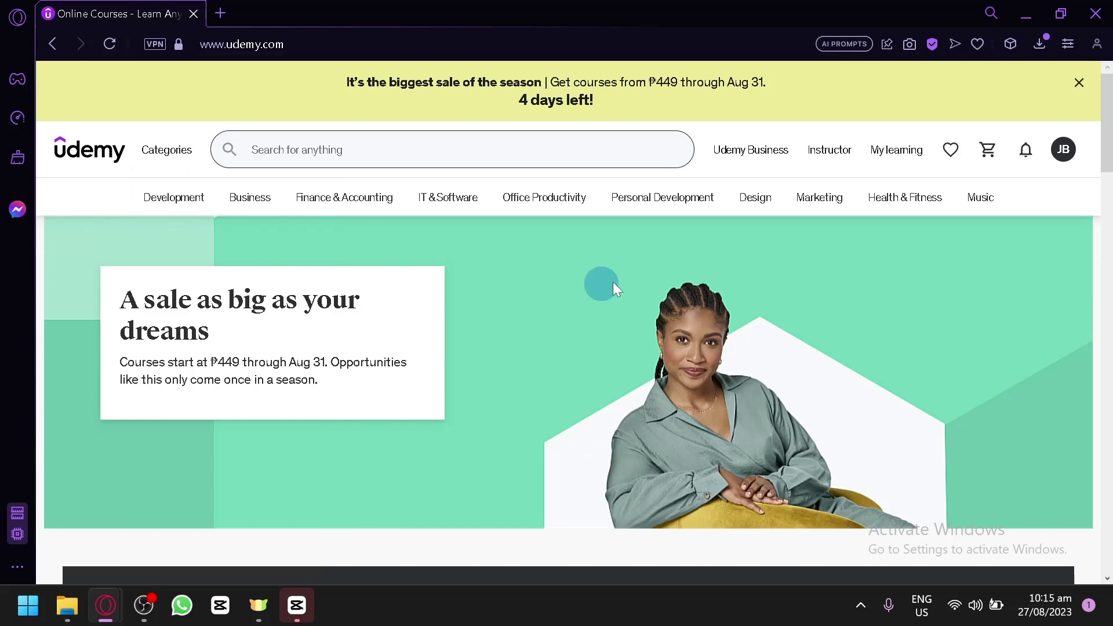
{"action": "scroll", "coordinate": [947, 280], "scroll_direction": "up", "scroll_amount": 4}
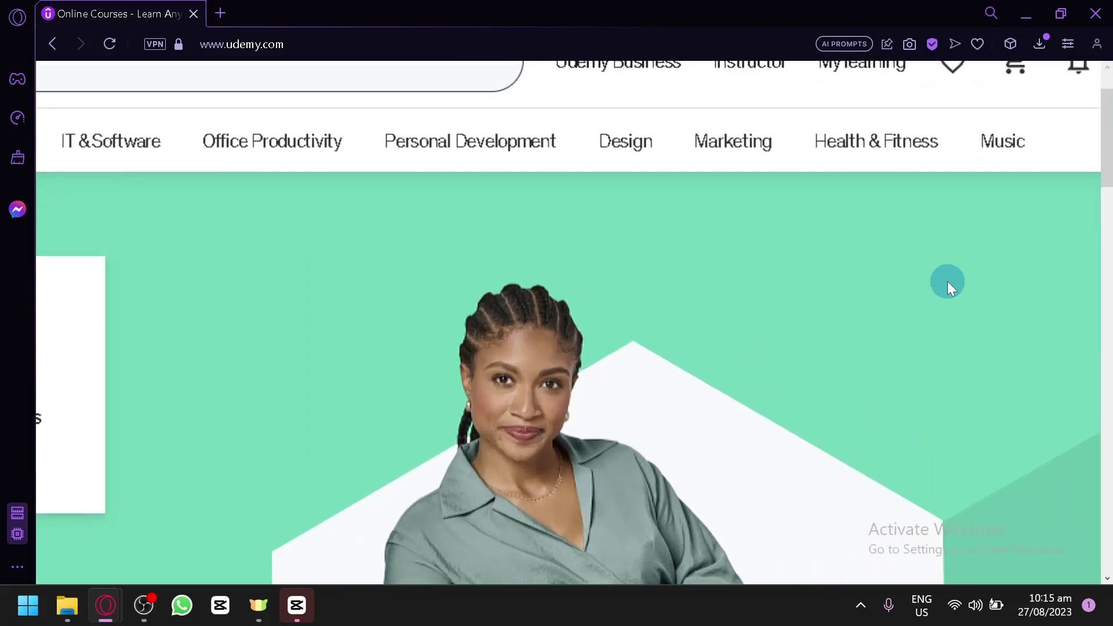
{"action": "scroll", "coordinate": [947, 281], "scroll_direction": "left", "scroll_amount": 10}
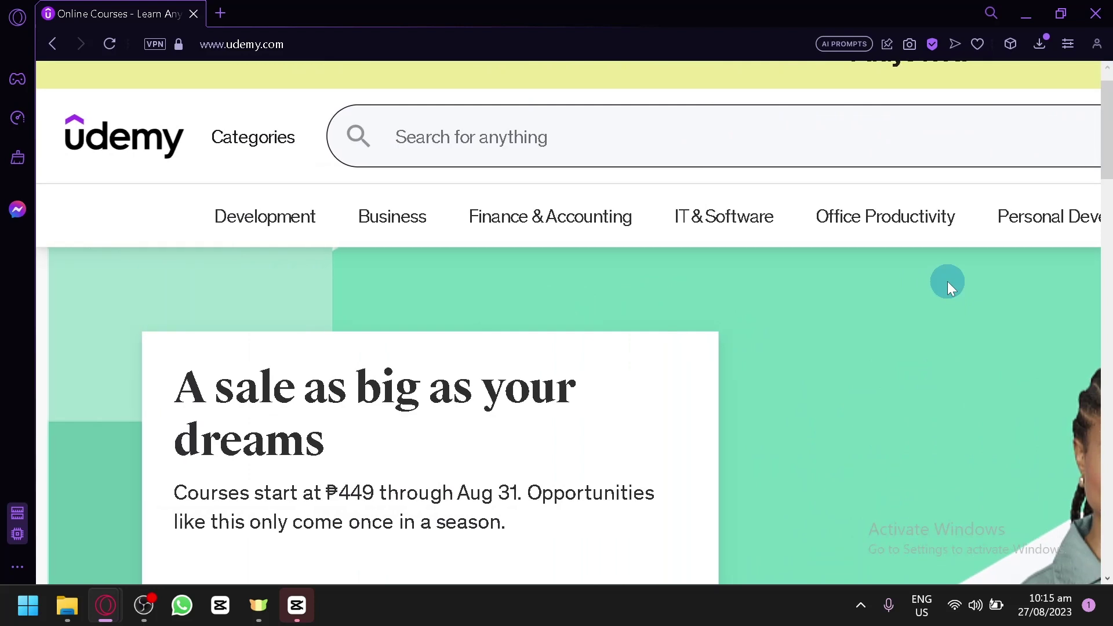
{"action": "scroll", "coordinate": [728, 293], "scroll_direction": "right", "scroll_amount": 2}
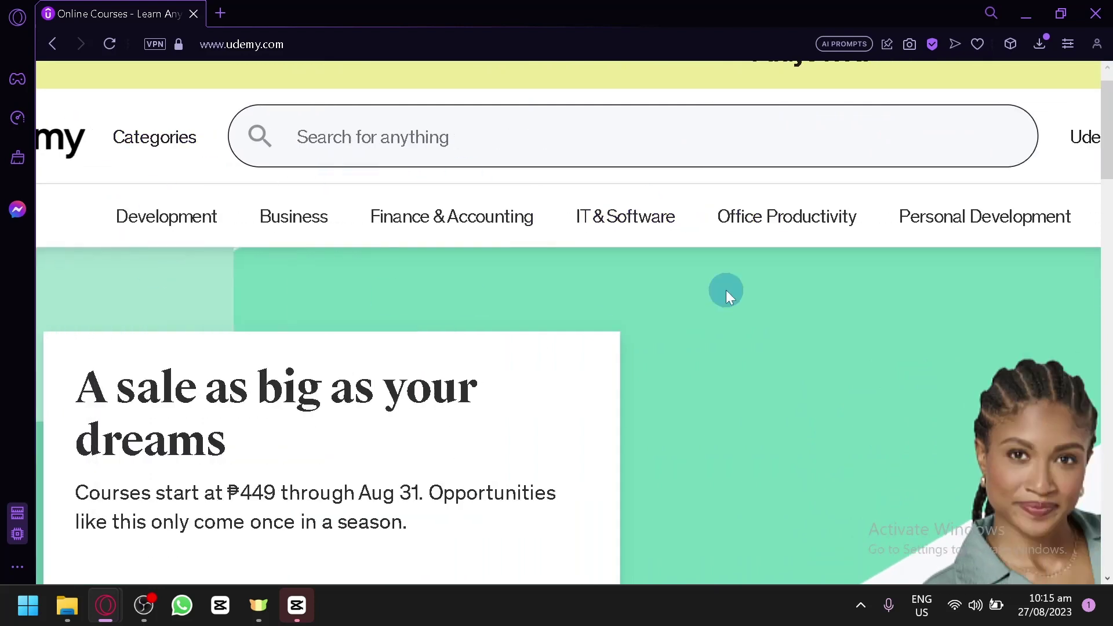
{"action": "scroll", "coordinate": [726, 290], "scroll_direction": "right", "scroll_amount": 6}
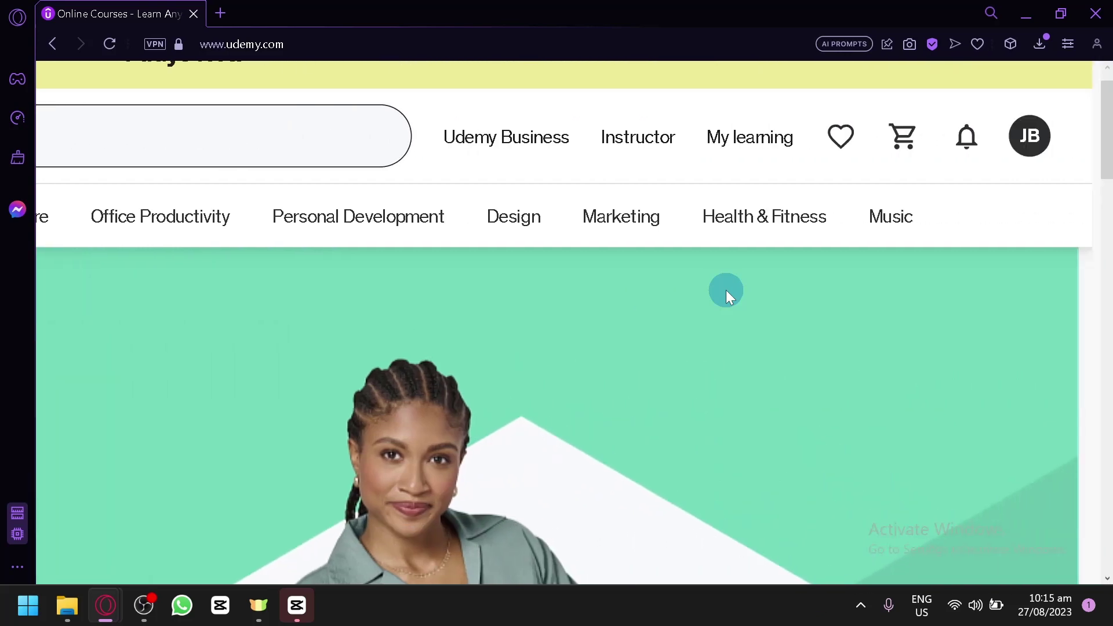
{"action": "scroll", "coordinate": [726, 289], "scroll_direction": "down", "scroll_amount": 5}
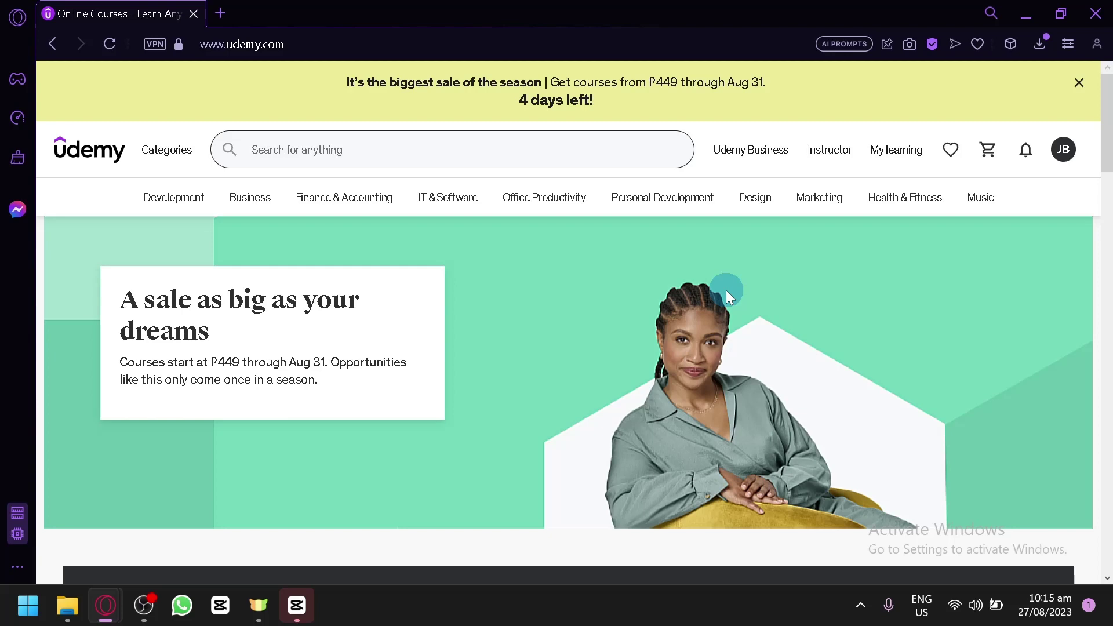
{"action": "scroll", "coordinate": [727, 293], "scroll_direction": "down", "scroll_amount": 9}
{"action": "mouse_move", "coordinate": [749, 341]}
{"action": "scroll", "coordinate": [749, 341], "scroll_direction": "up", "scroll_amount": 10}
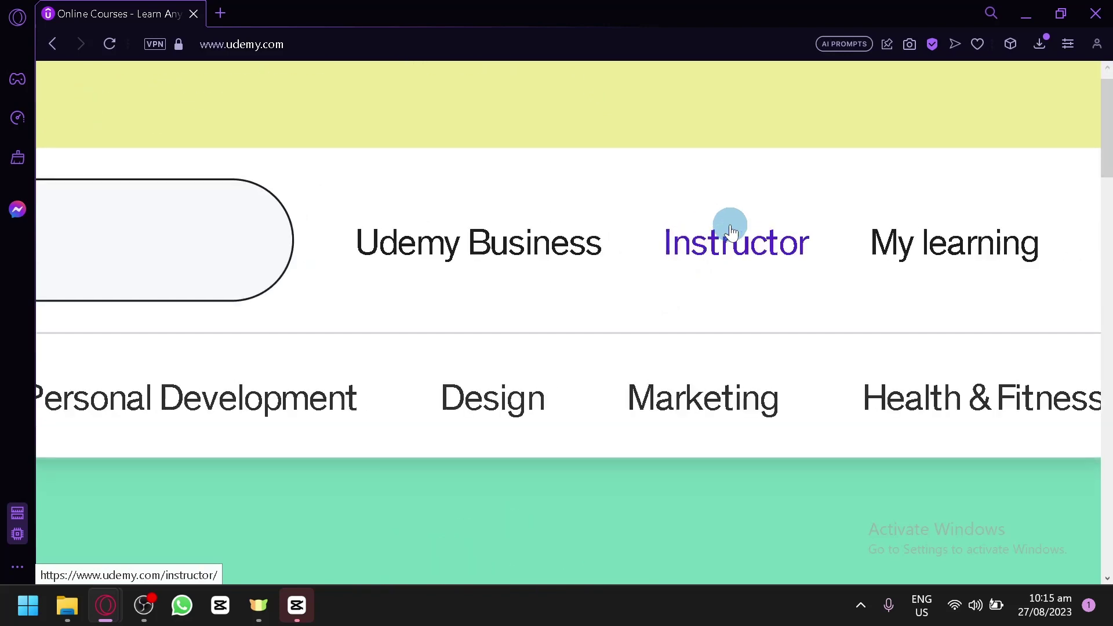
{"action": "left_click", "coordinate": [730, 237]}
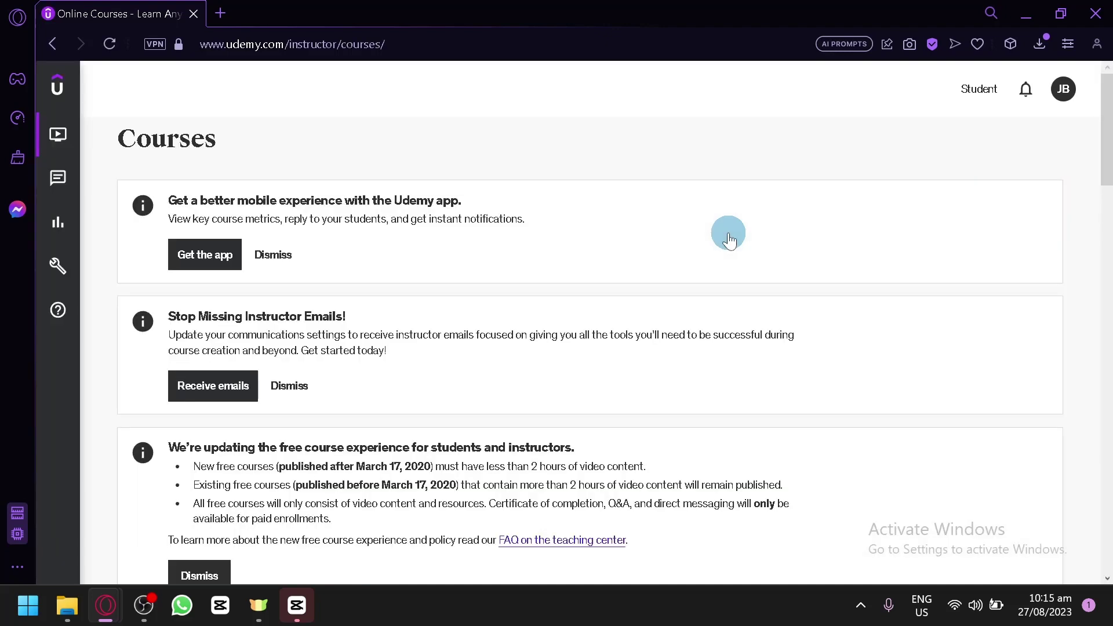
Dismiss the mobile app, instructor emails and free course policy notices
{"action": "scroll", "coordinate": [729, 235], "scroll_direction": "down", "scroll_amount": 8}
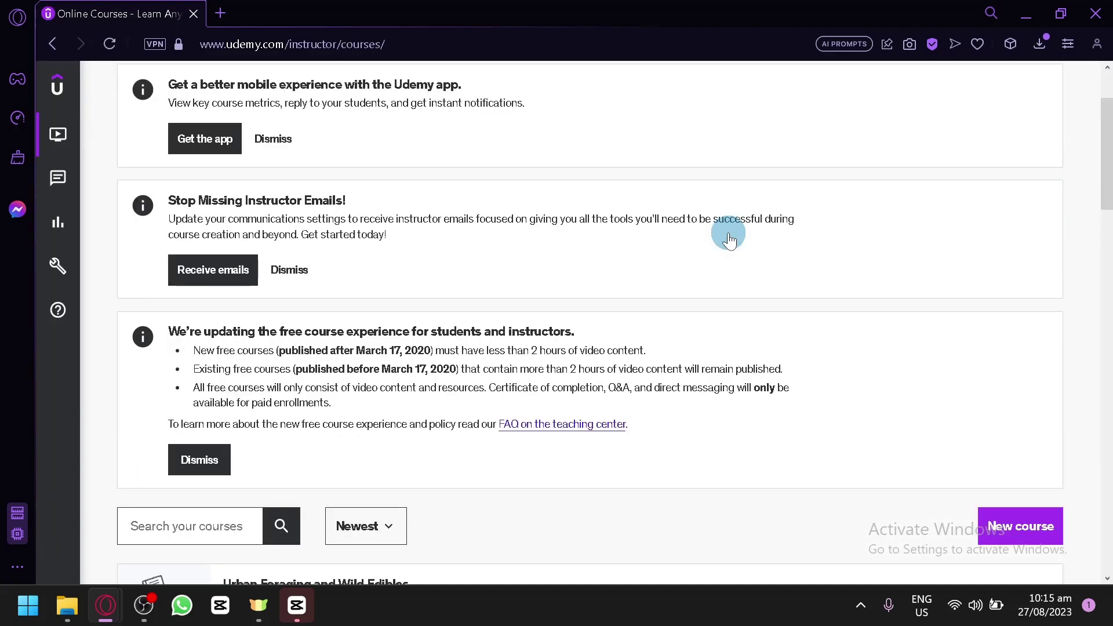
{"action": "scroll", "coordinate": [485, 141], "scroll_direction": "up", "scroll_amount": 2}
{"action": "scroll", "coordinate": [427, 417], "scroll_direction": "up", "scroll_amount": 2}
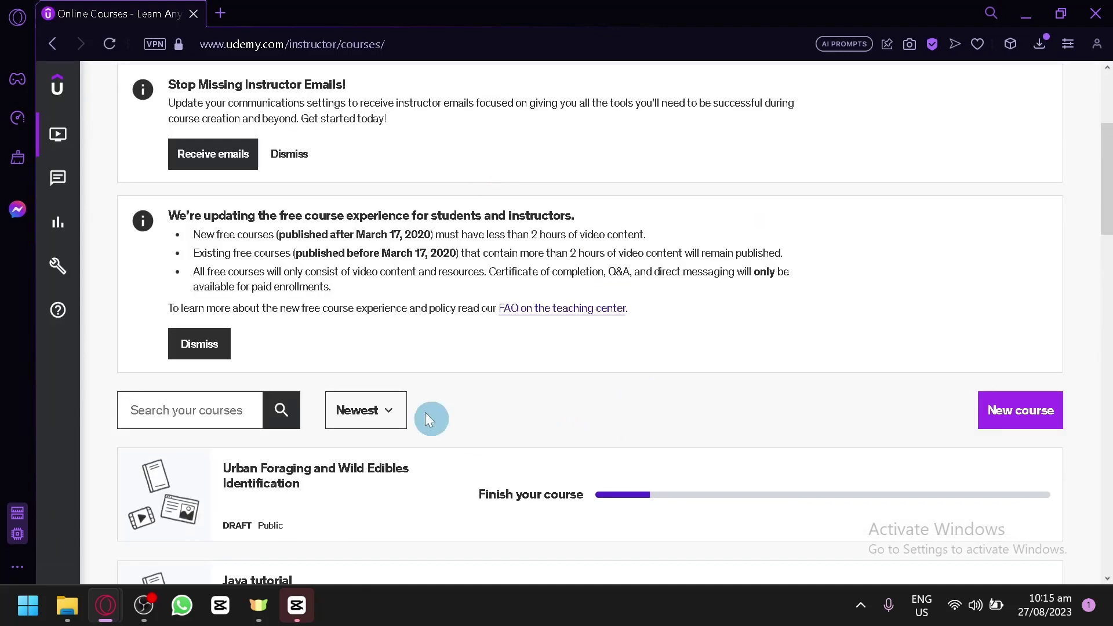
{"action": "scroll", "coordinate": [646, 308], "scroll_direction": "up", "scroll_amount": 4}
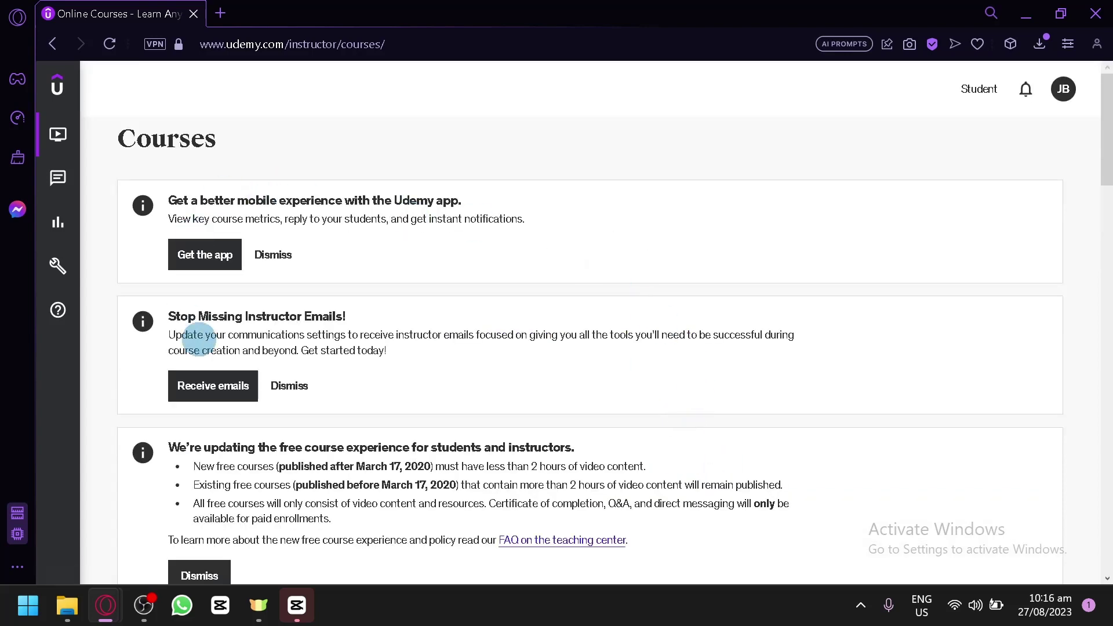
{"action": "left_click", "coordinate": [273, 261]}
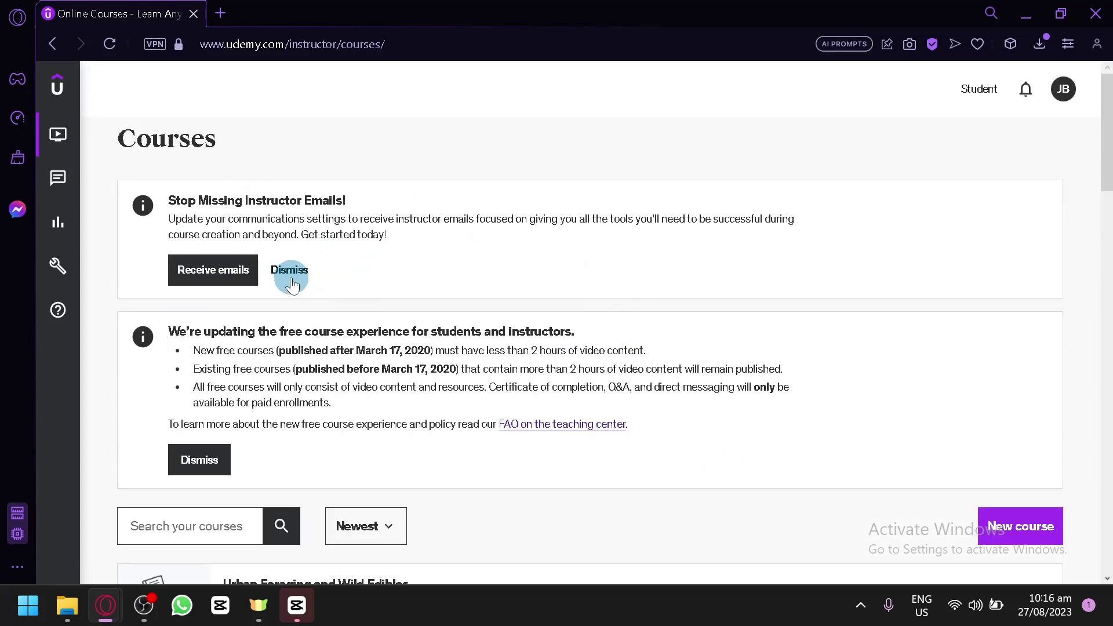
{"action": "left_click", "coordinate": [286, 270]}
{"action": "left_click", "coordinate": [180, 341]}
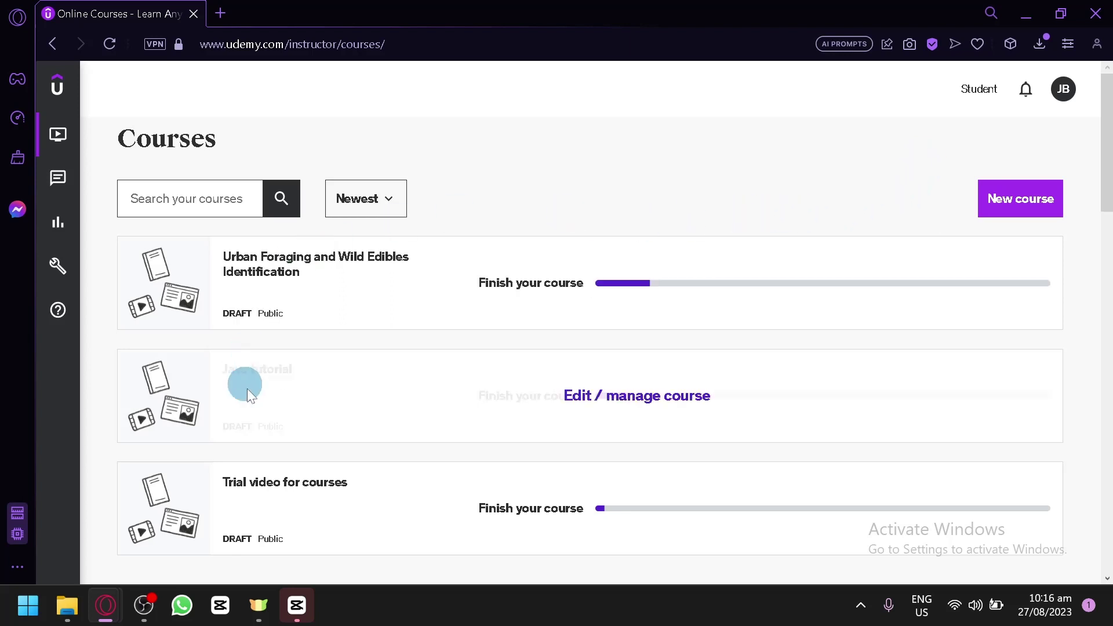
{"action": "mouse_move", "coordinate": [663, 257]}
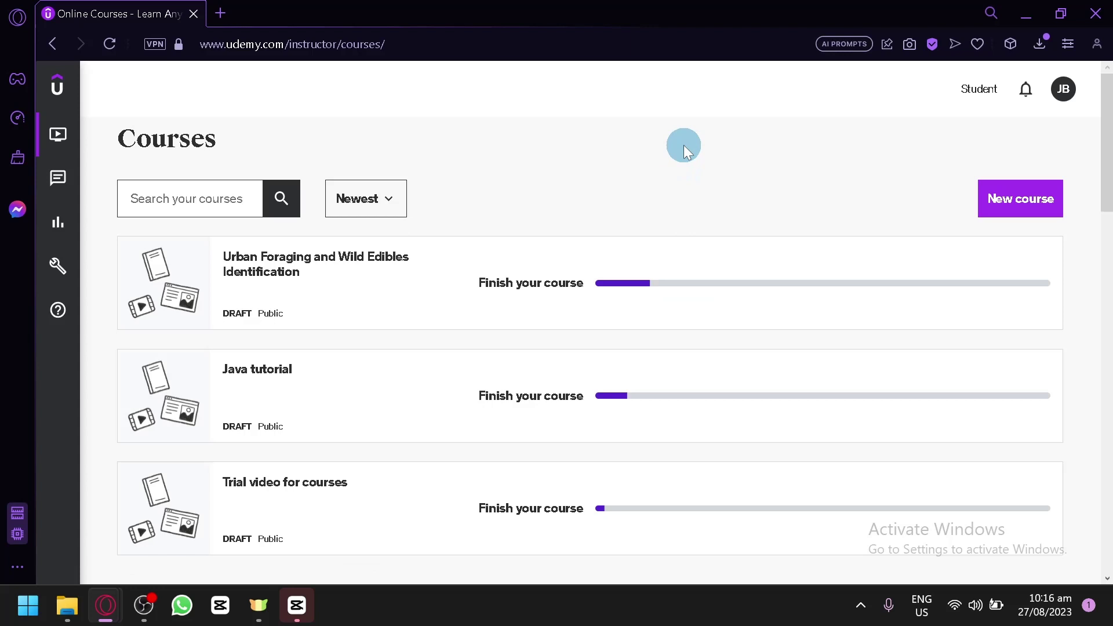
Begin a new course, pick the Course (video lecture) type, and continue to step 2
{"action": "left_click", "coordinate": [1022, 223]}
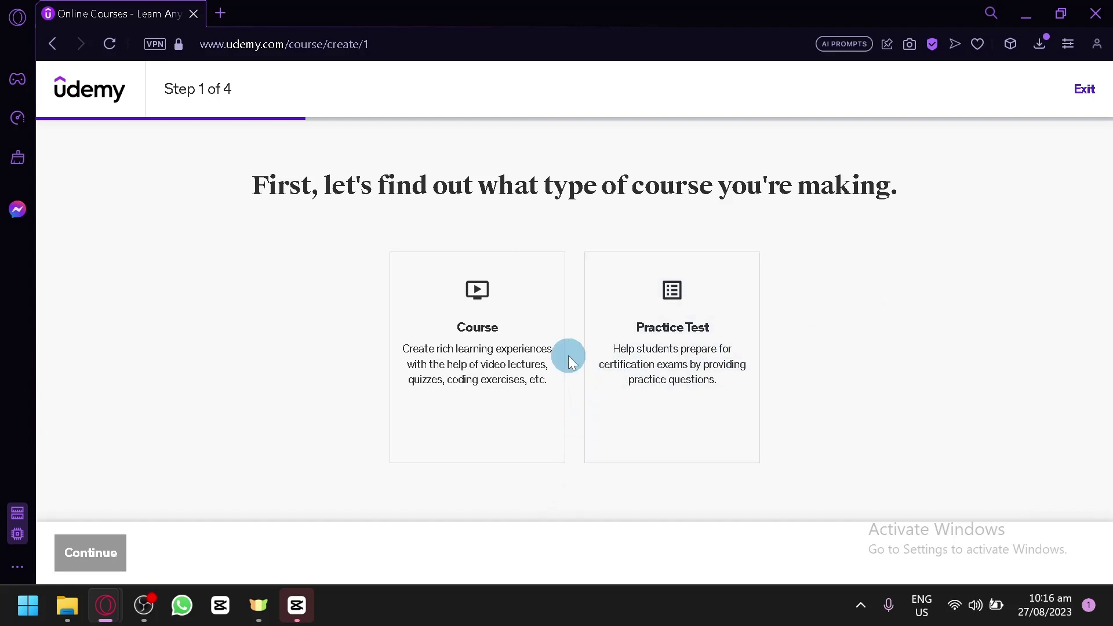
{"action": "scroll", "coordinate": [569, 361], "scroll_direction": "up", "scroll_amount": 3}
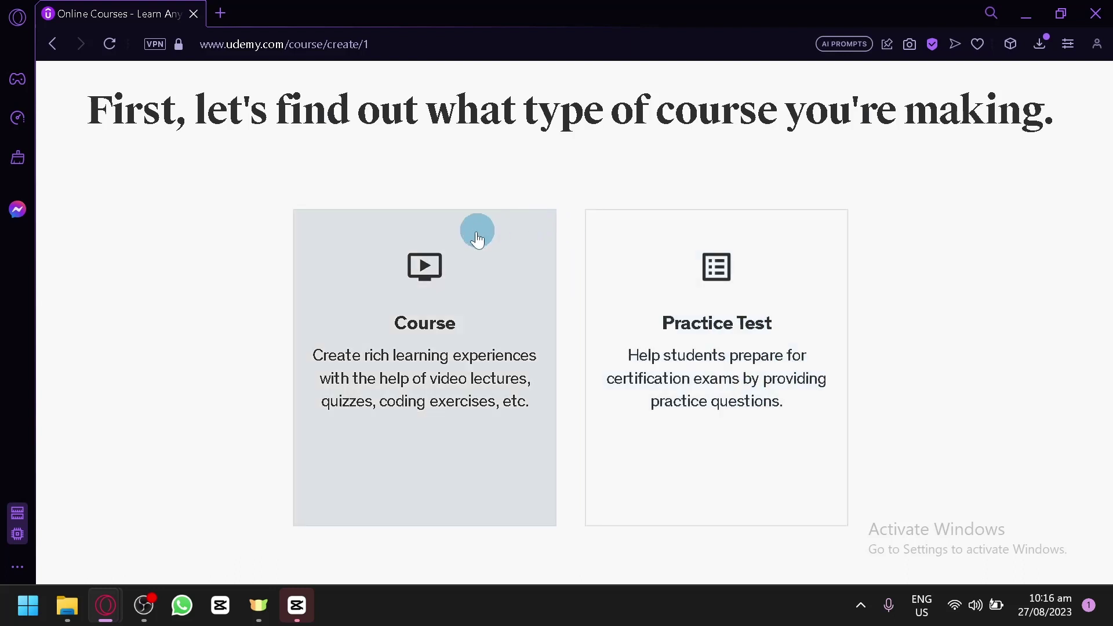
{"action": "left_click", "coordinate": [414, 356]}
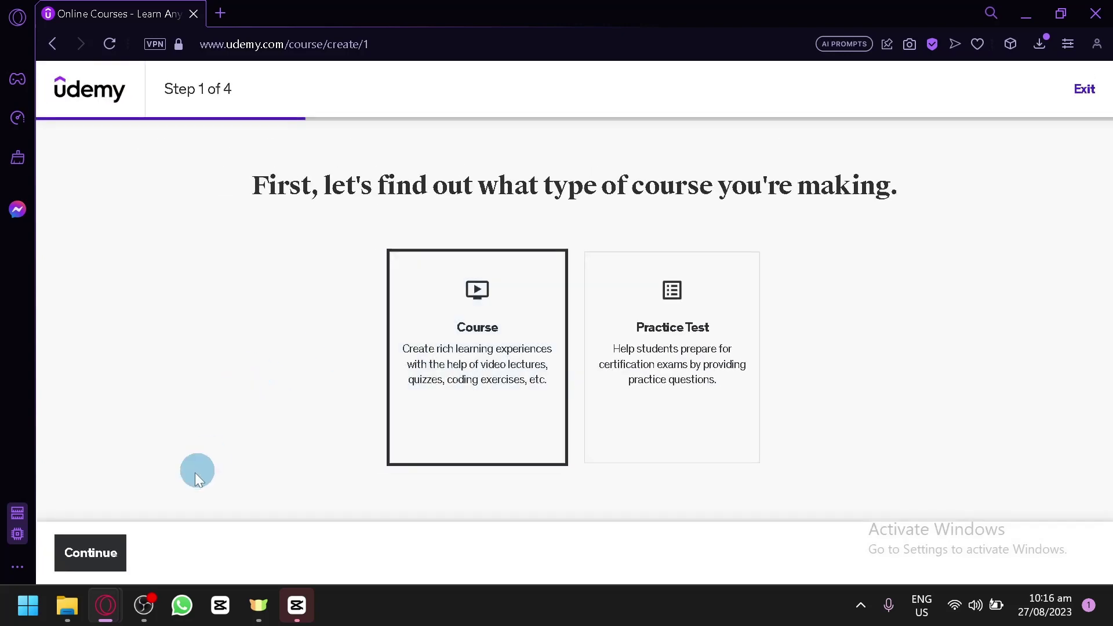
{"action": "left_click", "coordinate": [97, 574]}
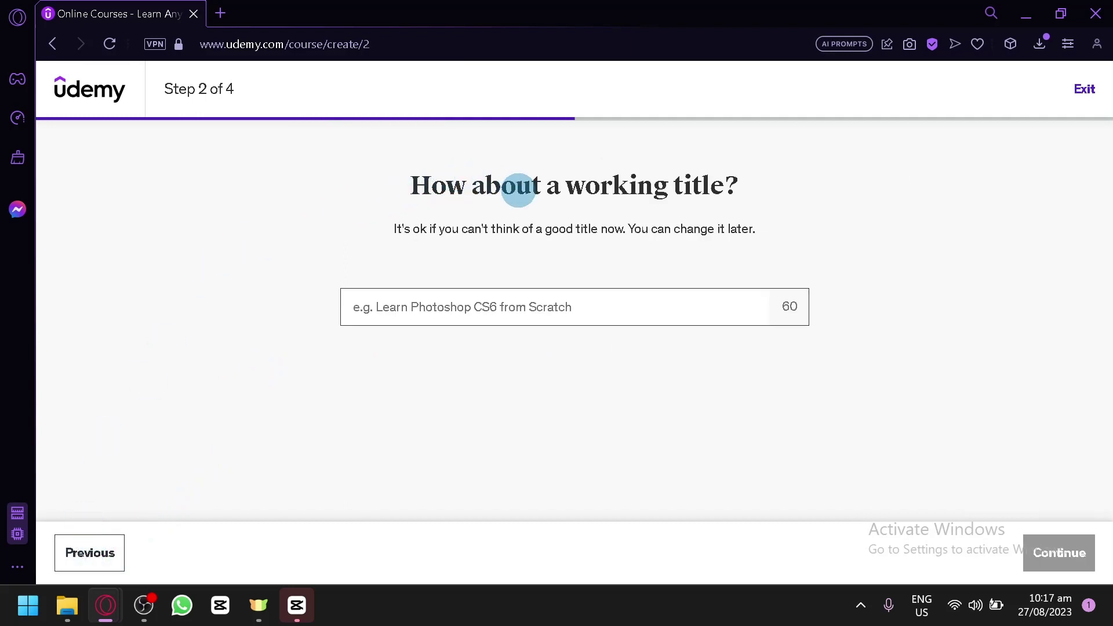
Enter 'Temporary title' as the working title and continue to step 3
{"action": "left_click", "coordinate": [532, 319]}
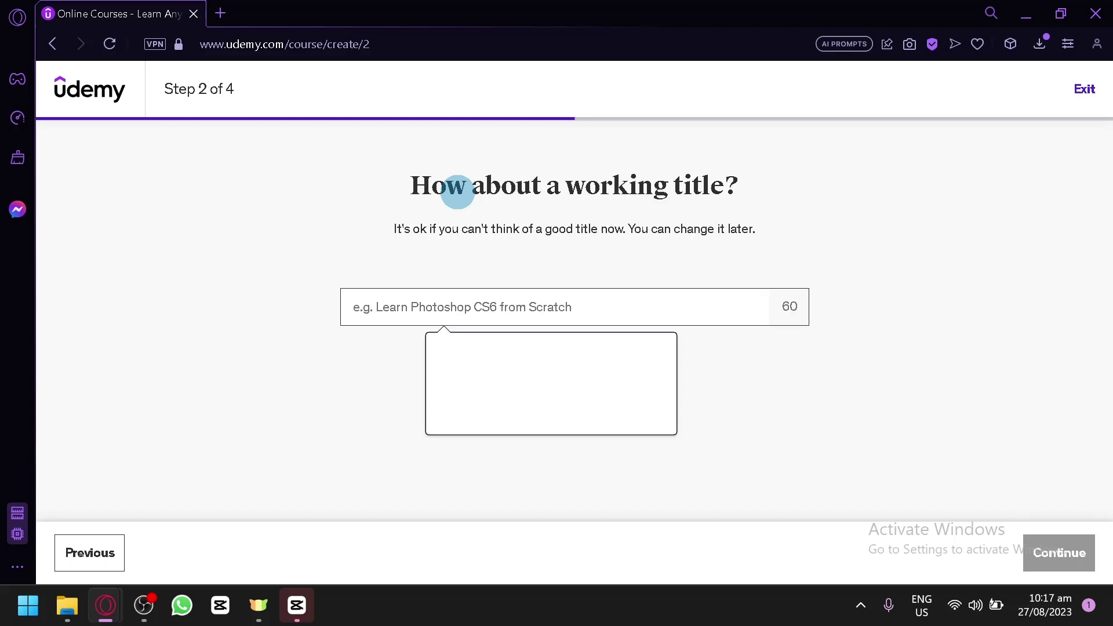
{"action": "type", "text": "Temporary title"}
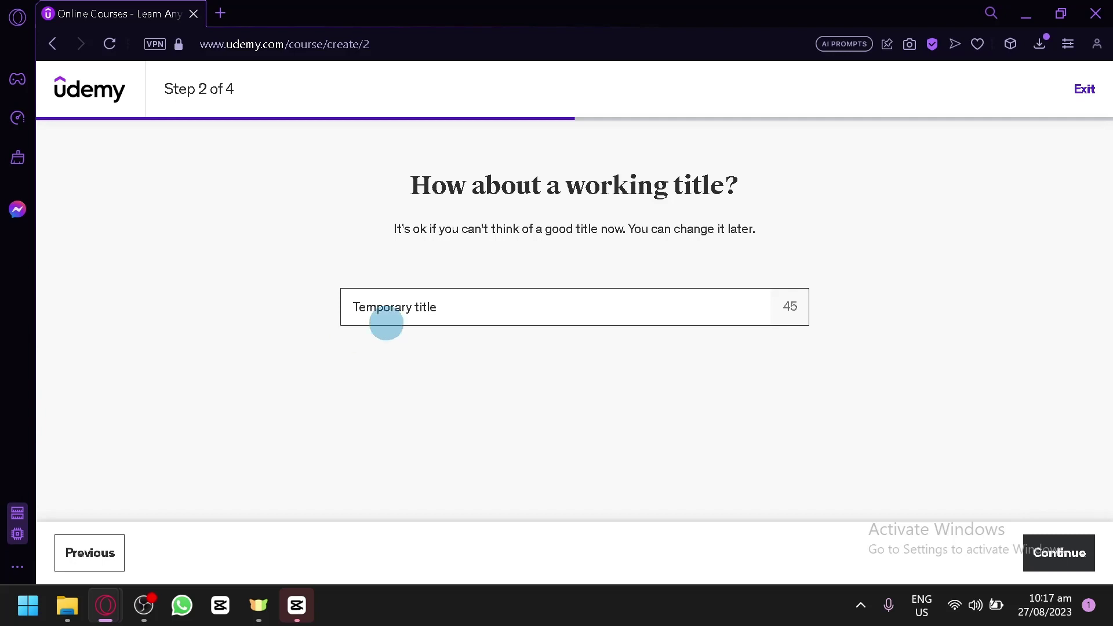
{"action": "left_click", "coordinate": [1053, 565]}
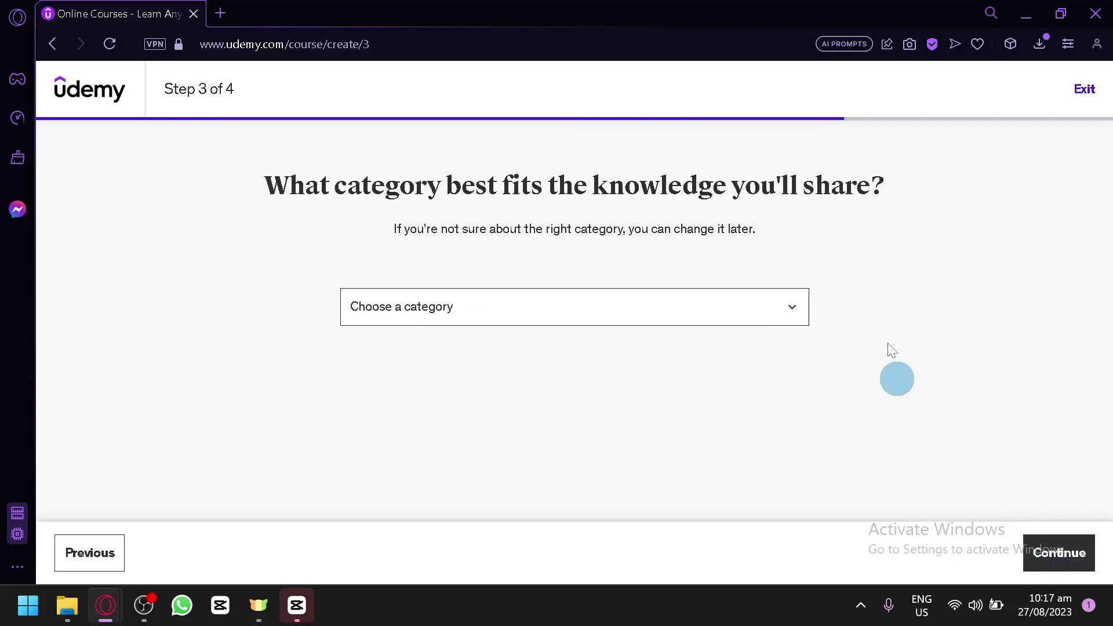
Choose IT & Software from the category dropdown and continue to step 4 of 4
{"action": "left_click", "coordinate": [671, 302]}
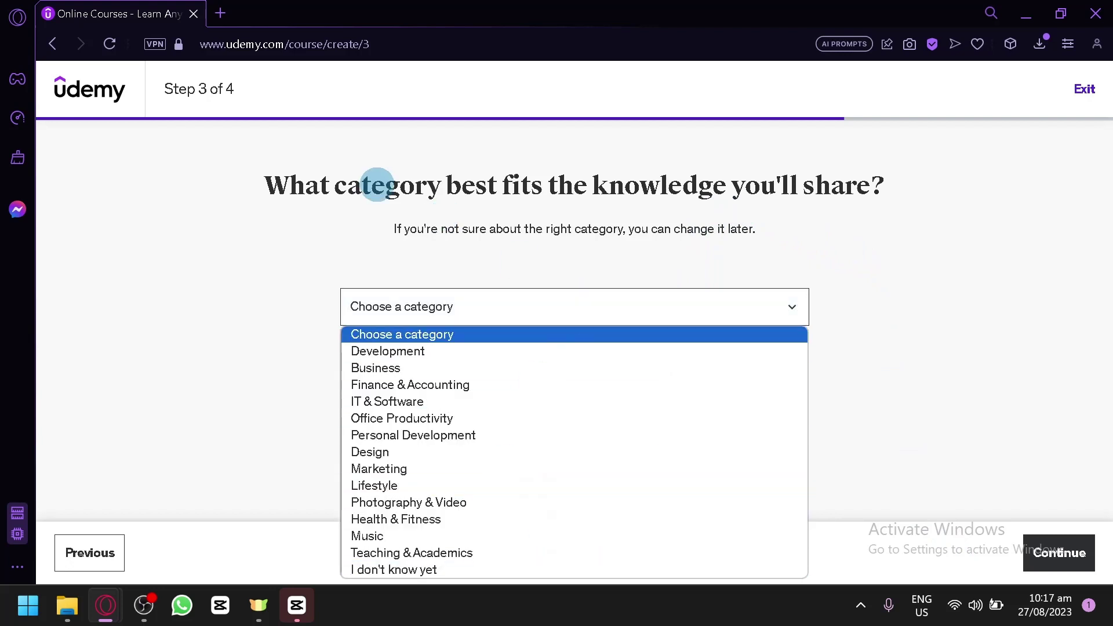
{"action": "left_click", "coordinate": [389, 230]}
{"action": "left_click_drag", "start_coordinate": [389, 231], "coordinate": [671, 276]}
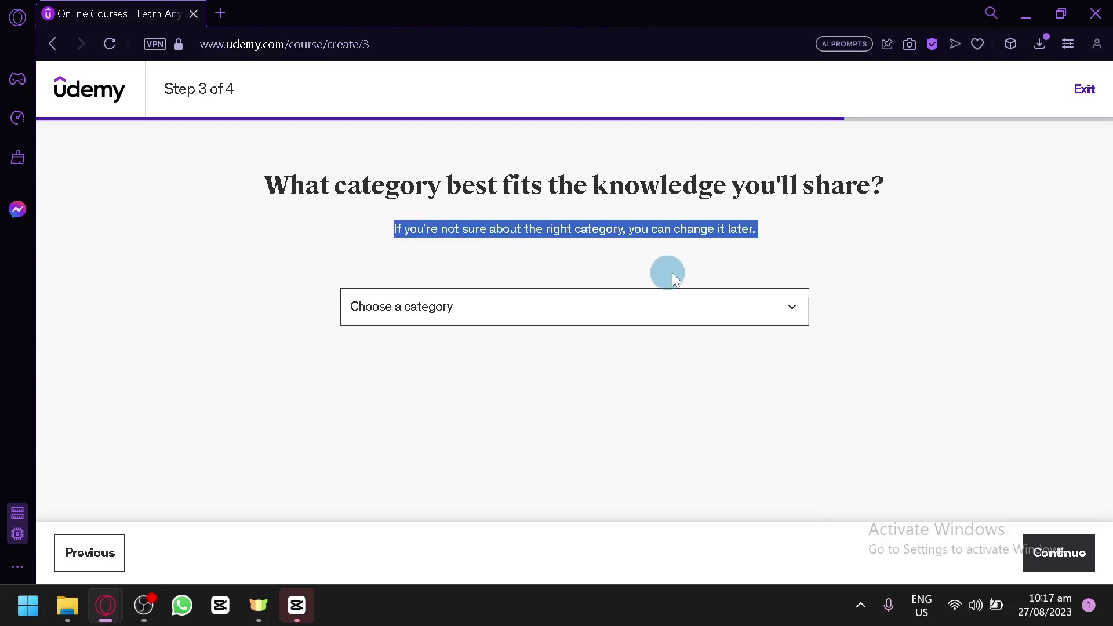
{"action": "left_click", "coordinate": [682, 255]}
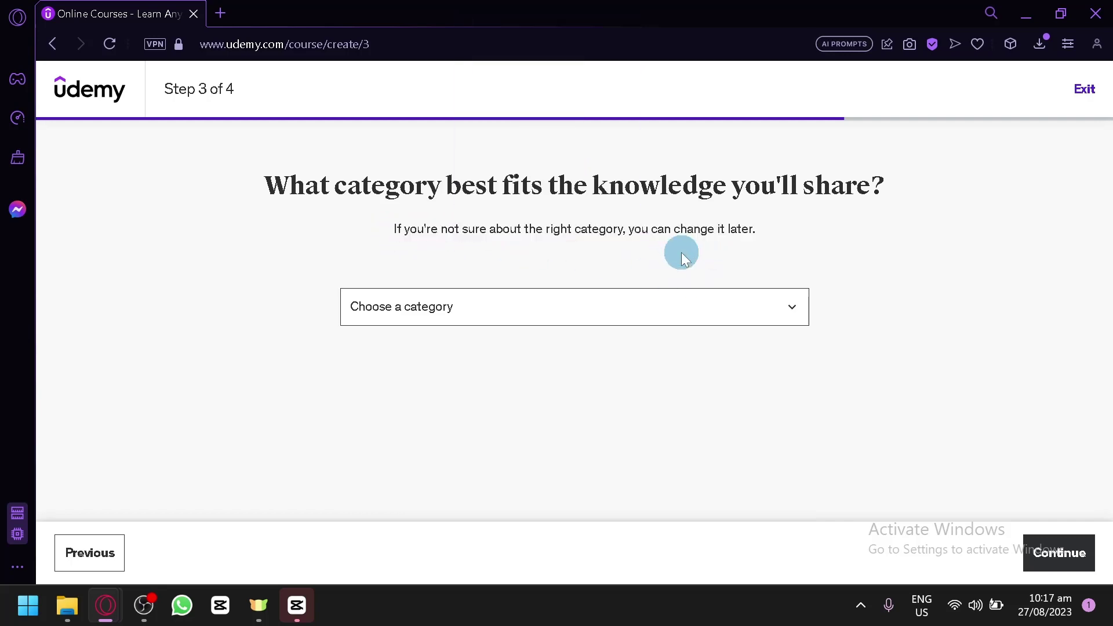
{"action": "scroll", "coordinate": [682, 255], "scroll_direction": "up", "scroll_amount": 3}
{"action": "scroll", "coordinate": [681, 254], "scroll_direction": "left", "scroll_amount": 1}
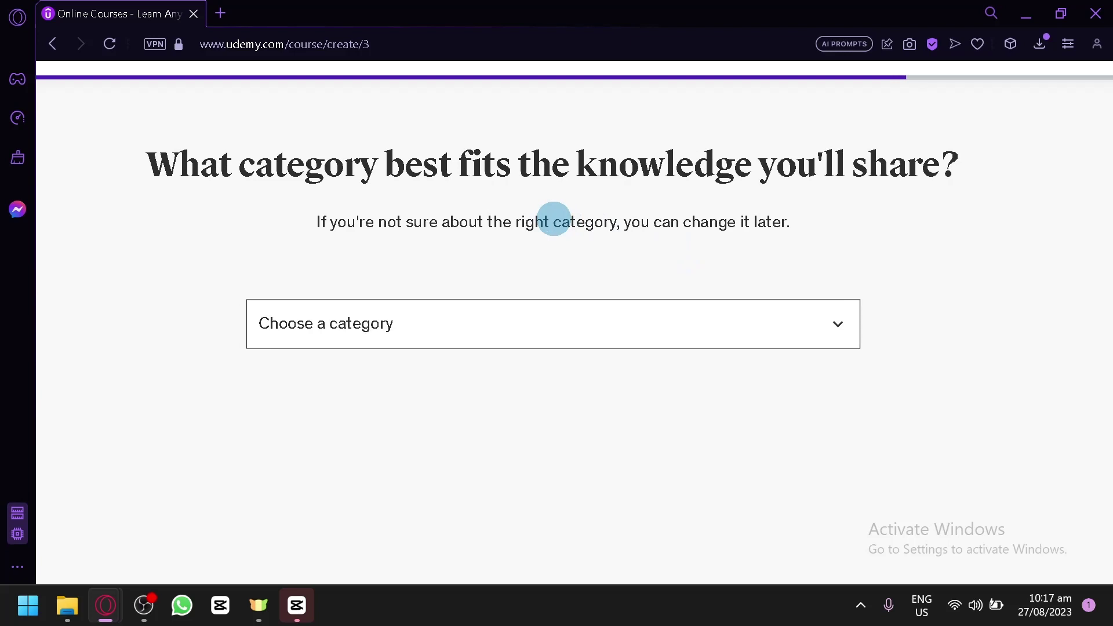
{"action": "left_click", "coordinate": [637, 321]}
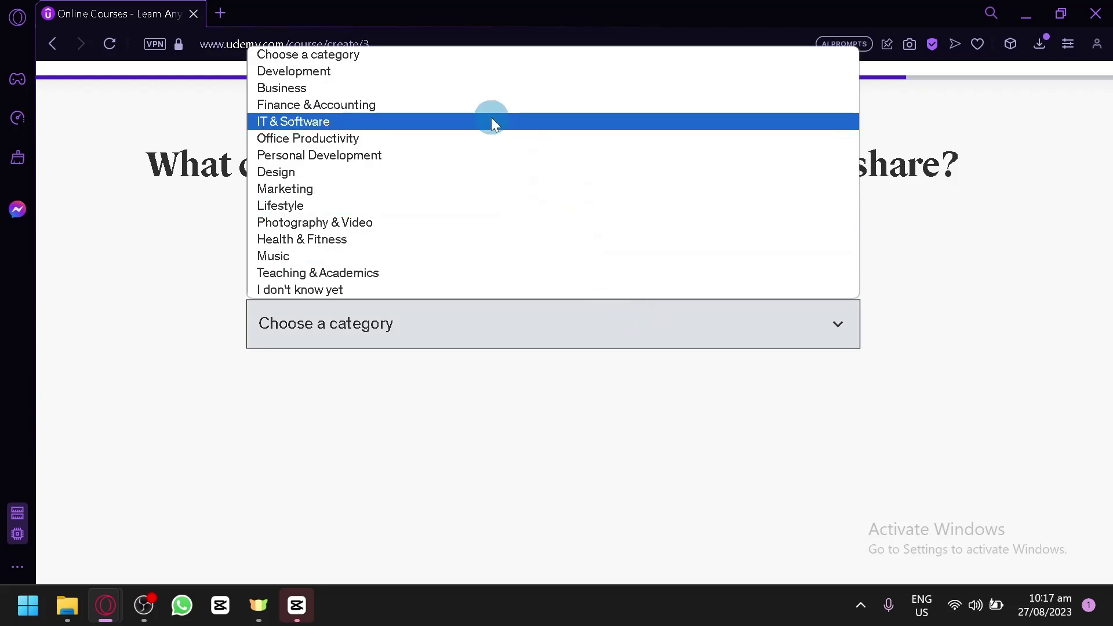
{"action": "left_click", "coordinate": [492, 119]}
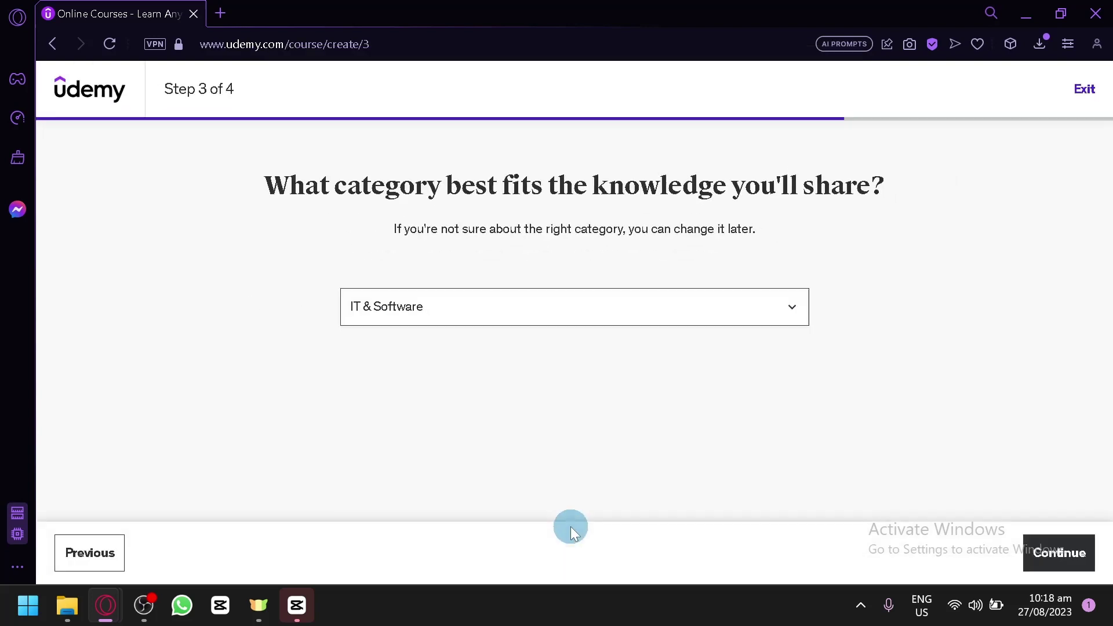
{"action": "left_click", "coordinate": [718, 322]}
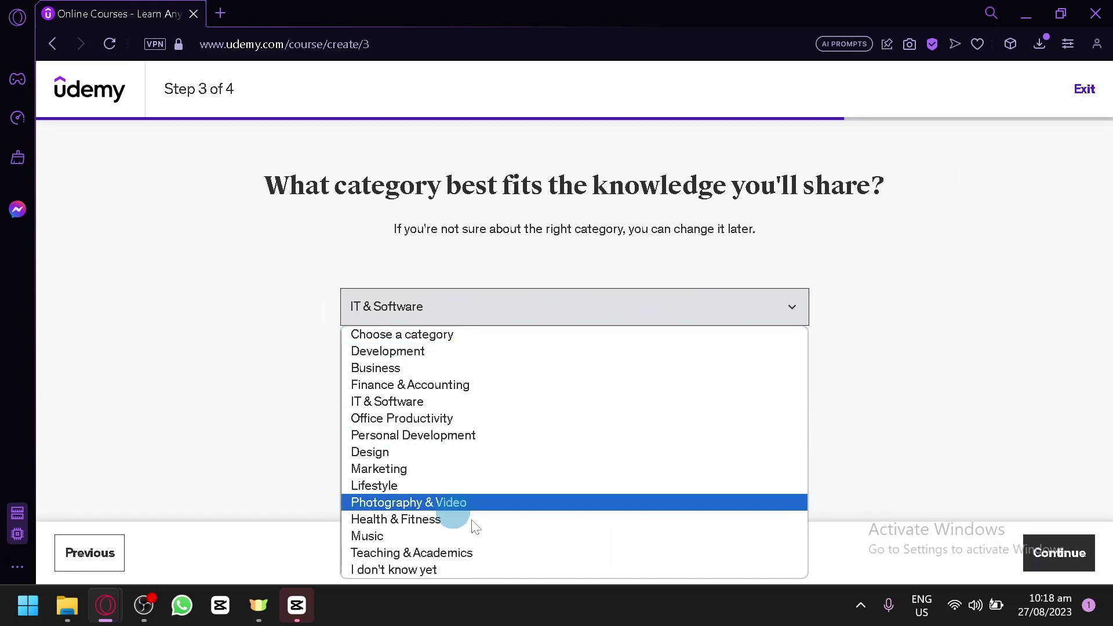
{"action": "left_click", "coordinate": [734, 319]}
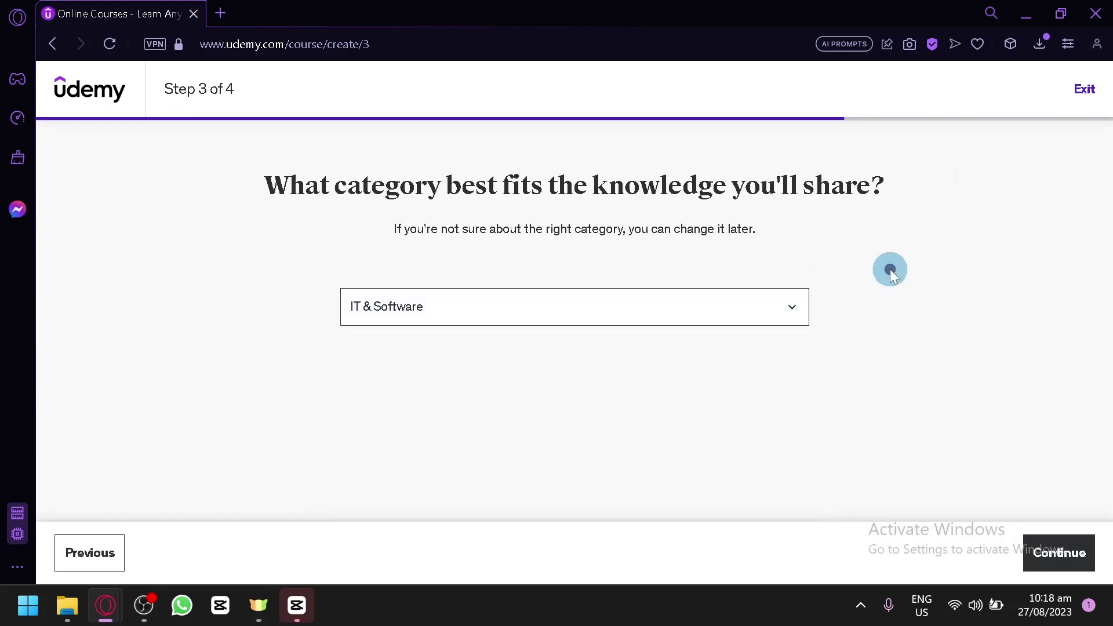
{"action": "left_click", "coordinate": [771, 318]}
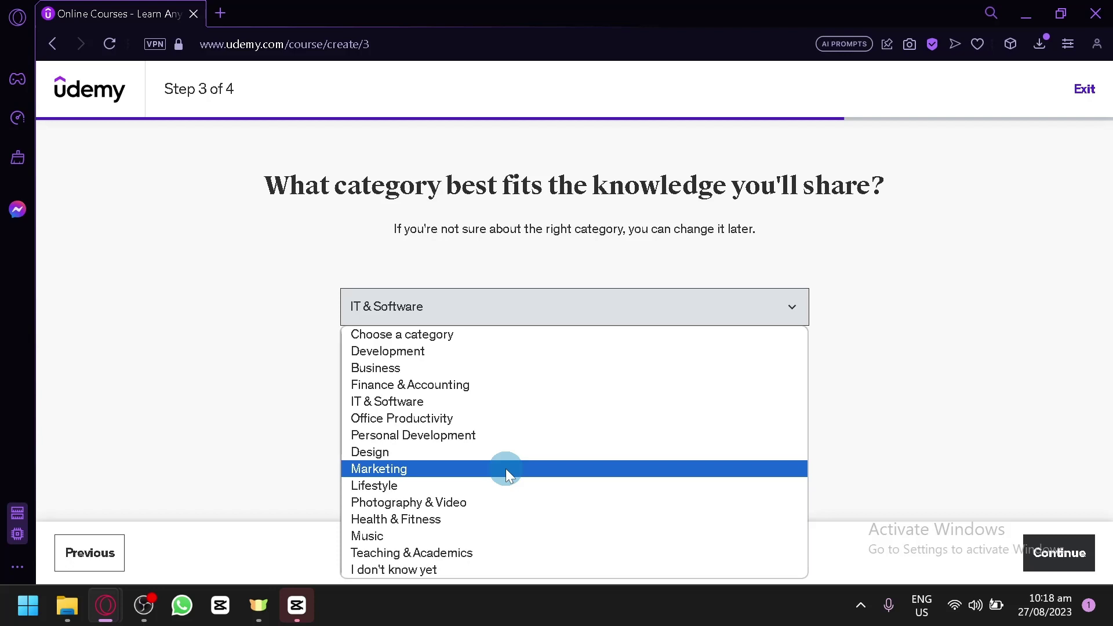
{"action": "left_click", "coordinate": [1003, 290]}
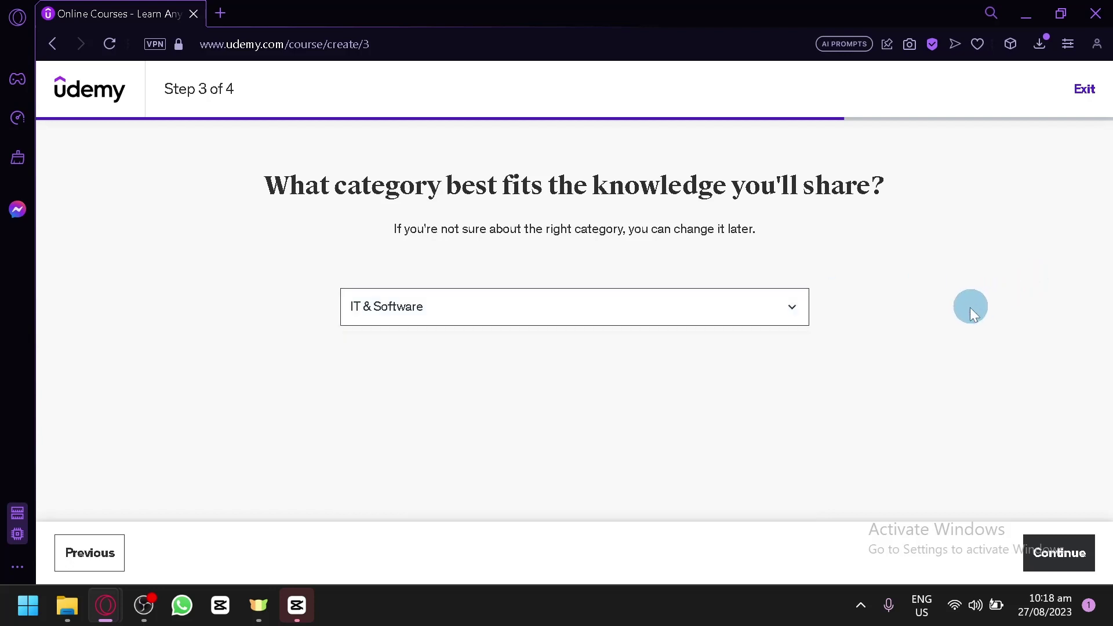
{"action": "left_click", "coordinate": [1053, 543]}
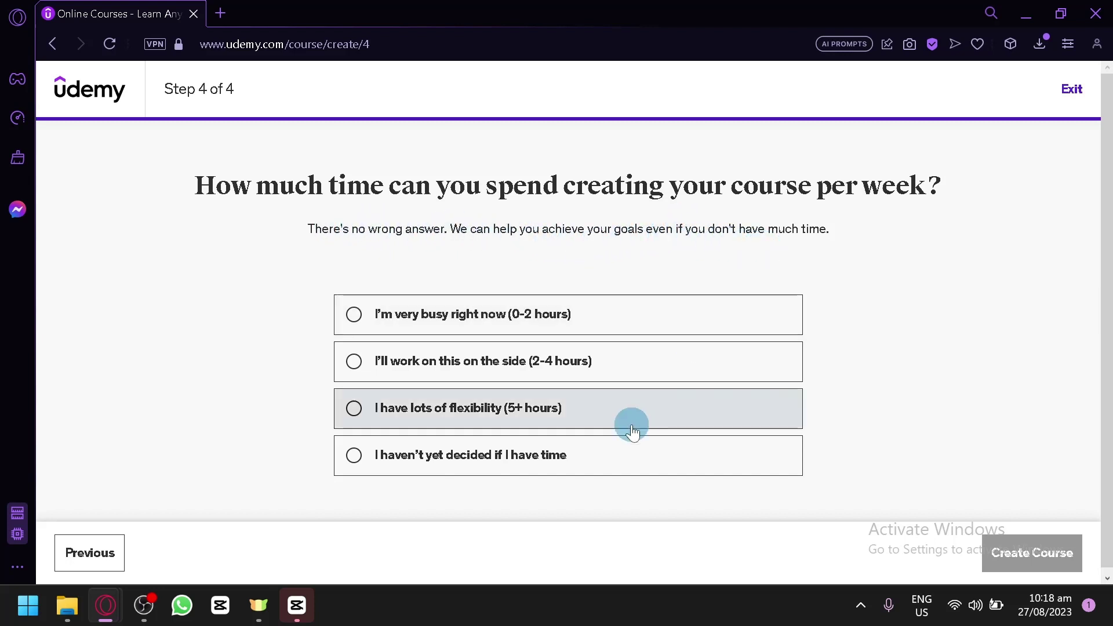
Pick 'I'm very busy right now (0-2 hours)' and create the draft course
{"action": "left_click", "coordinate": [578, 319]}
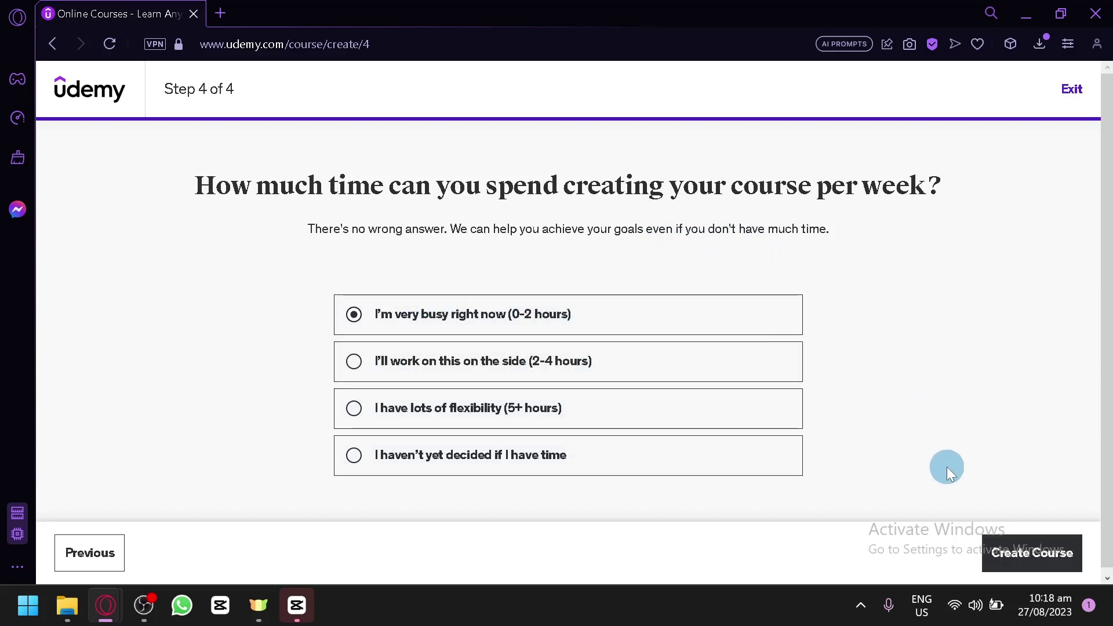
{"action": "left_click", "coordinate": [1033, 549]}
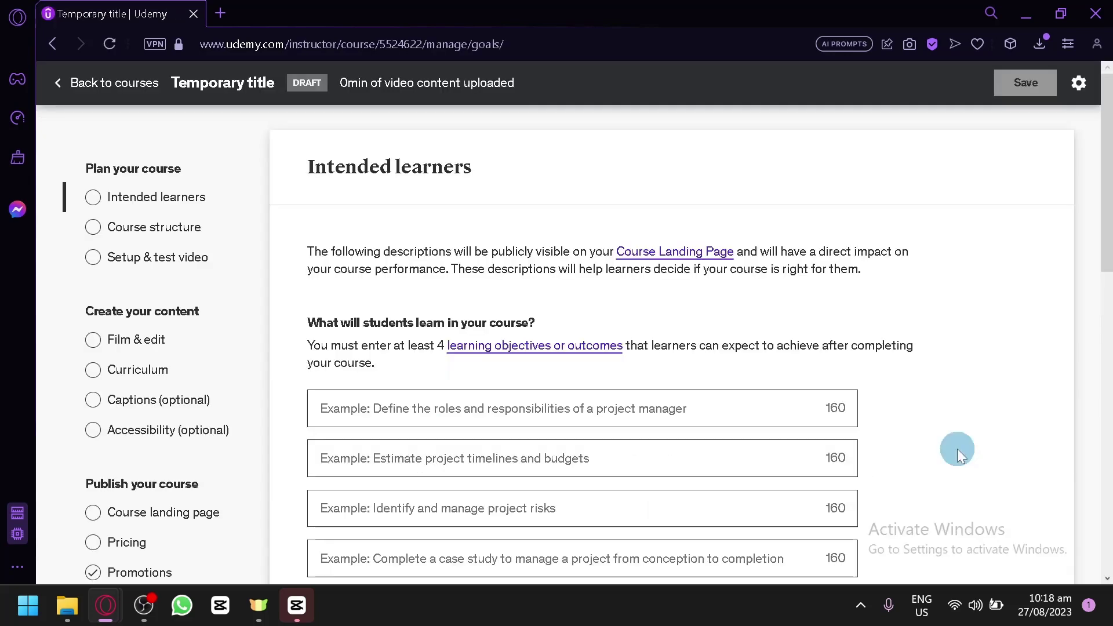
{"action": "scroll", "coordinate": [958, 449], "scroll_direction": "down", "scroll_amount": 6}
{"action": "scroll", "coordinate": [958, 449], "scroll_direction": "up", "scroll_amount": 6}
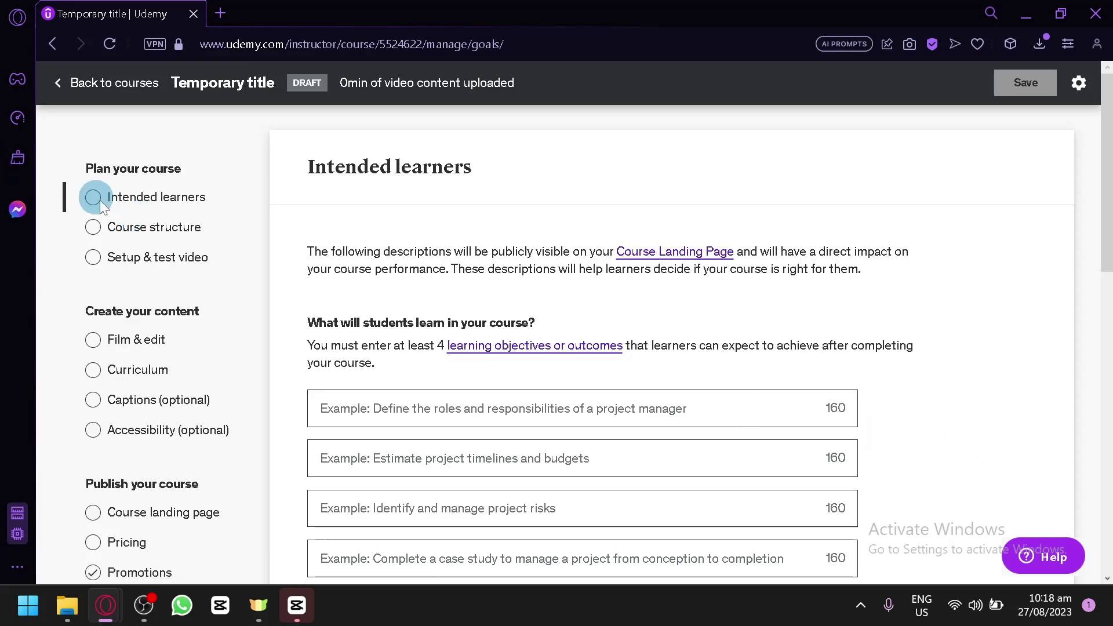
{"action": "scroll", "coordinate": [102, 207], "scroll_direction": "up", "scroll_amount": 5, "text": "ctrl"}
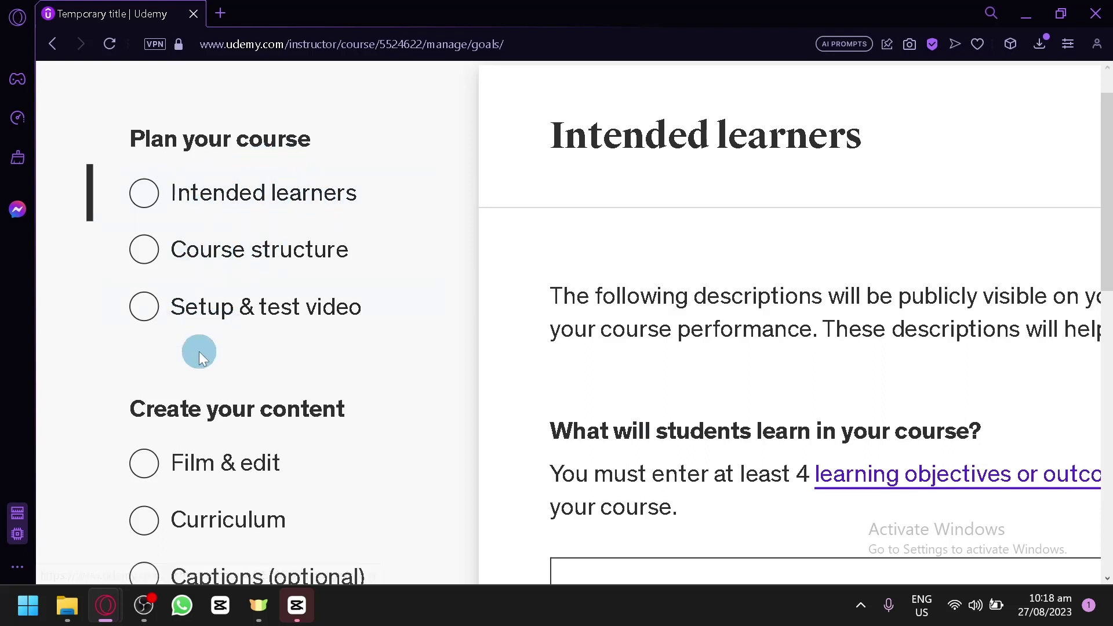
{"action": "scroll", "coordinate": [198, 359], "scroll_direction": "down", "scroll_amount": 3}
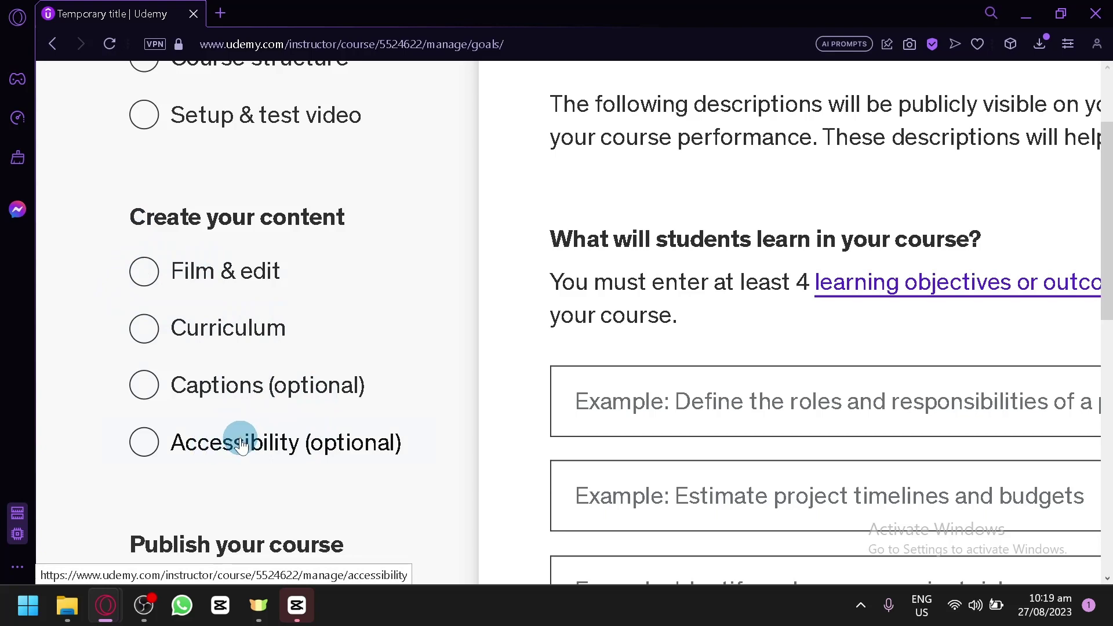
{"action": "scroll", "coordinate": [241, 443], "scroll_direction": "down", "scroll_amount": 1}
{"action": "scroll", "coordinate": [240, 443], "scroll_direction": "down", "scroll_amount": 5}
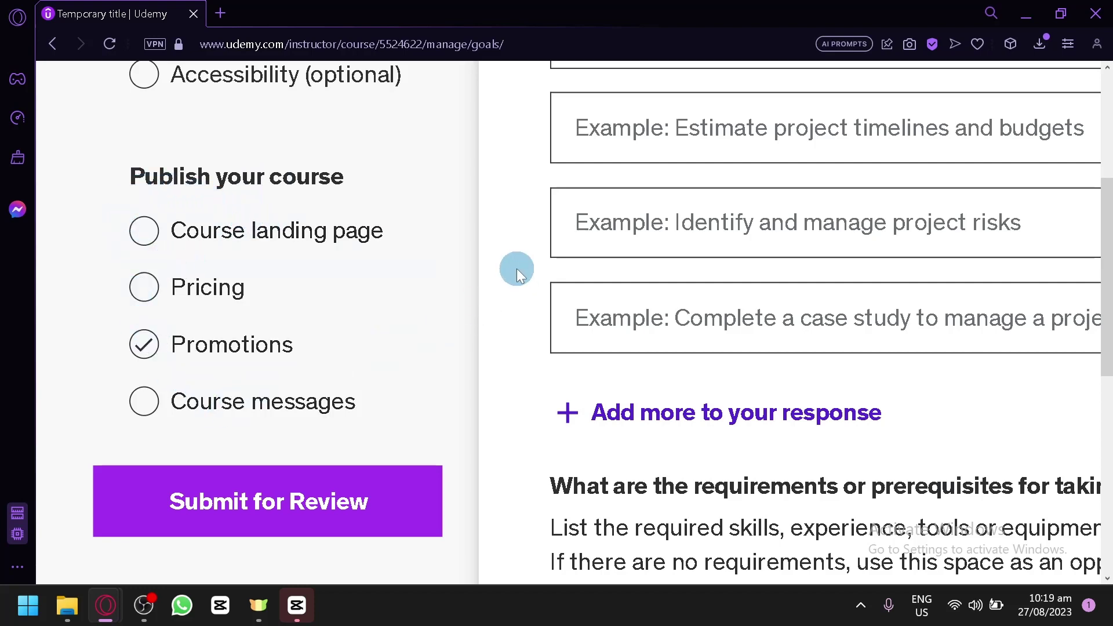
{"action": "scroll", "coordinate": [257, 261], "scroll_direction": "up", "scroll_amount": 6}
{"action": "scroll", "coordinate": [257, 261], "scroll_direction": "up", "scroll_amount": 2}
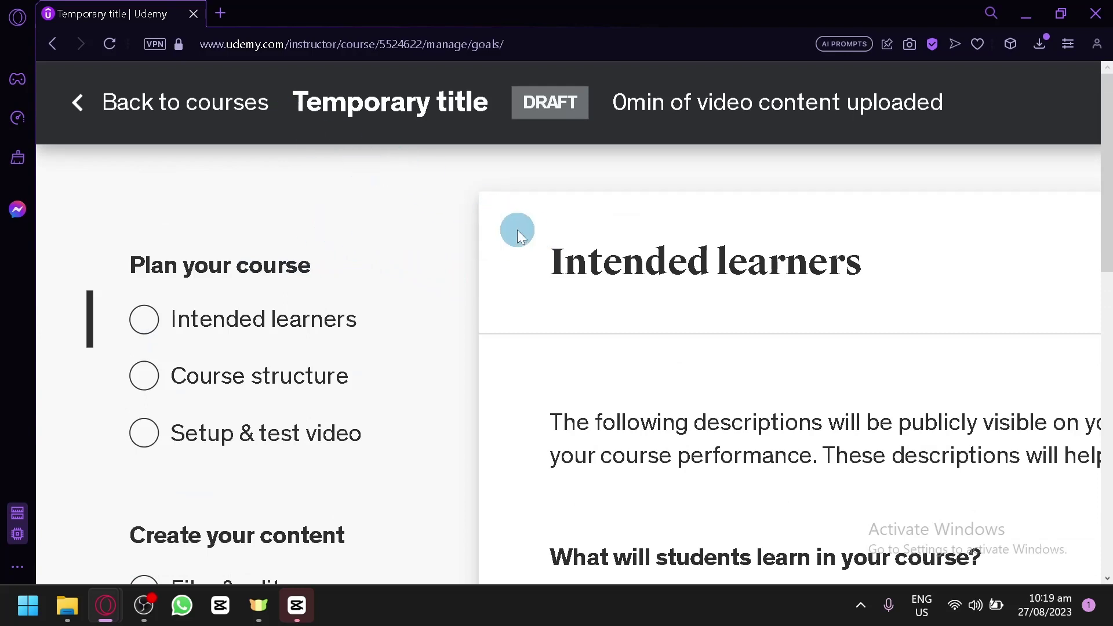
{"action": "scroll", "coordinate": [518, 230], "scroll_direction": "down", "scroll_amount": 4}
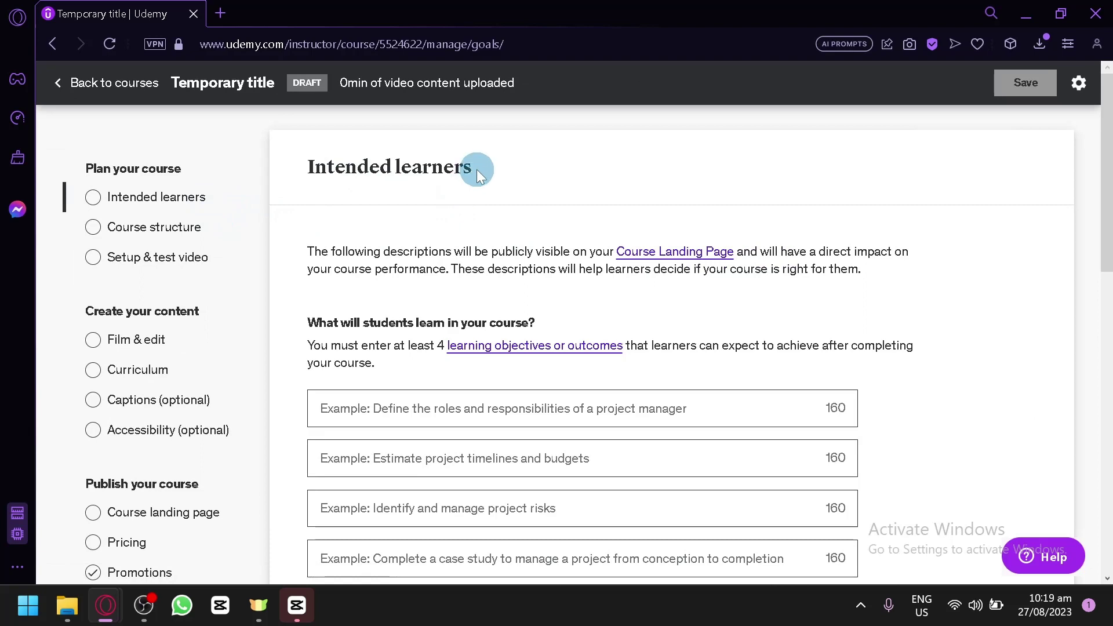
{"action": "scroll", "coordinate": [477, 174], "scroll_direction": "down", "scroll_amount": 4}
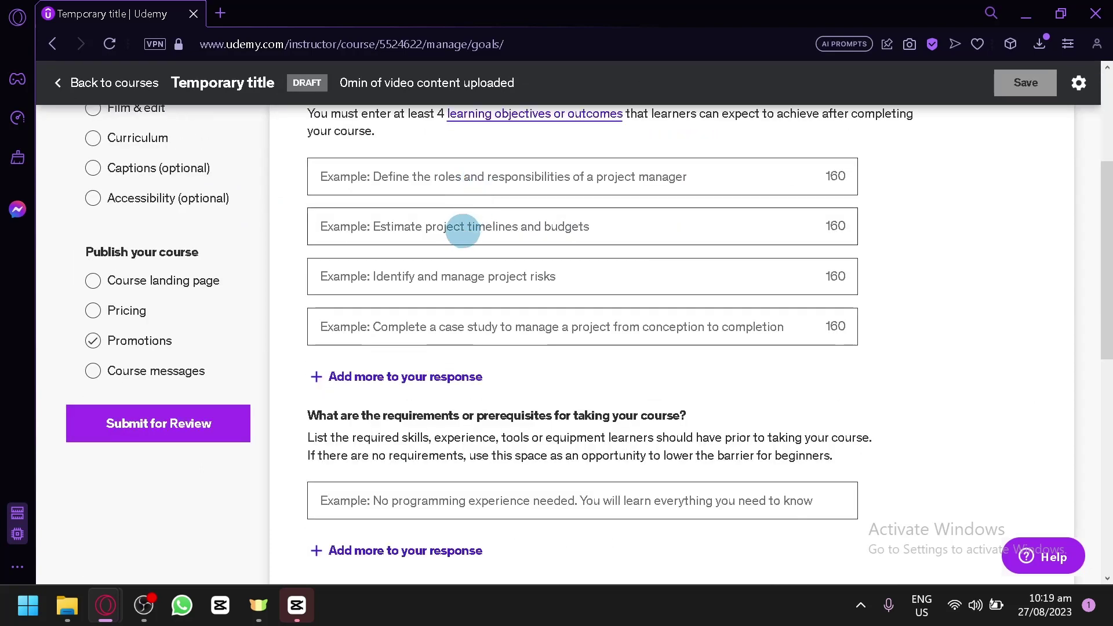
{"action": "scroll", "coordinate": [460, 234], "scroll_direction": "up", "scroll_amount": 2}
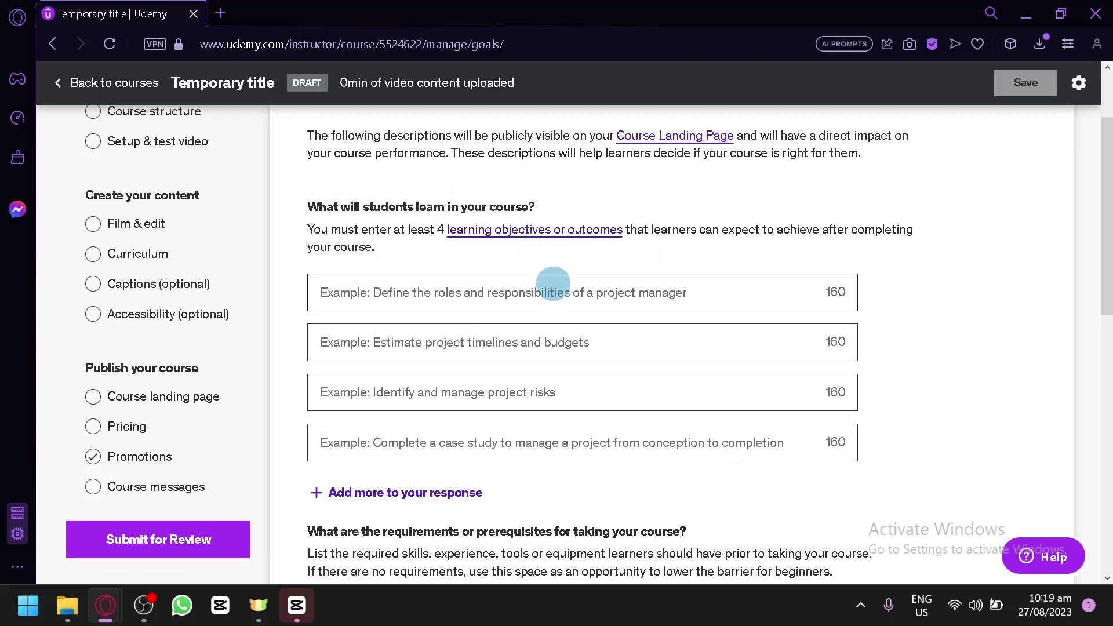
Enter 'The user will be able to learn the skill to code java' and drag it into the second objective slot
{"action": "left_click", "coordinate": [551, 294]}
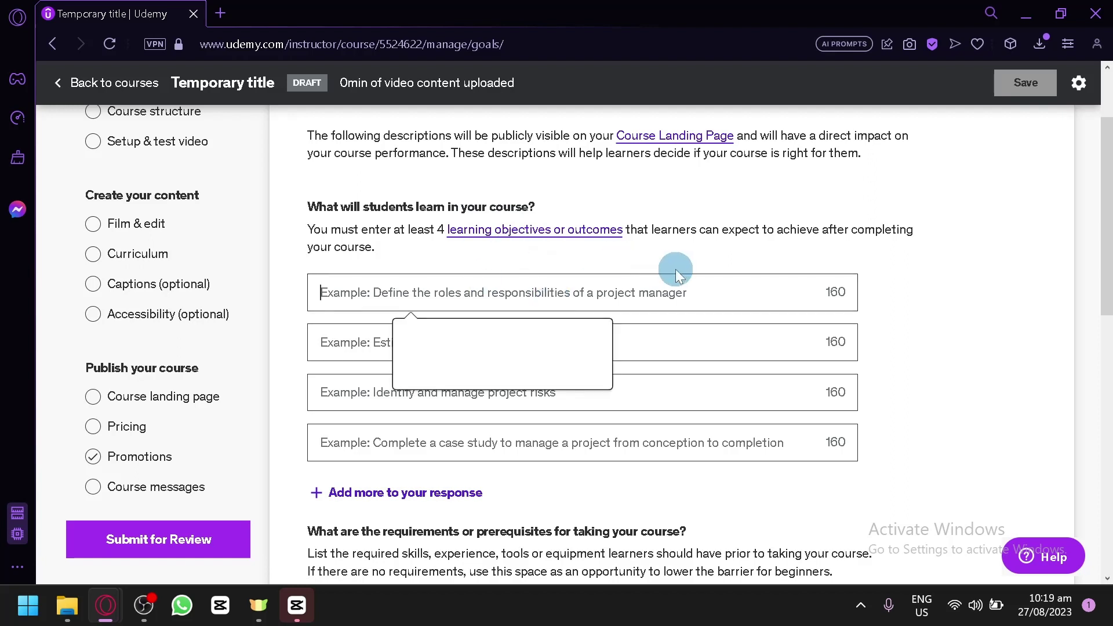
{"action": "type", "text": "The user will be ab"}
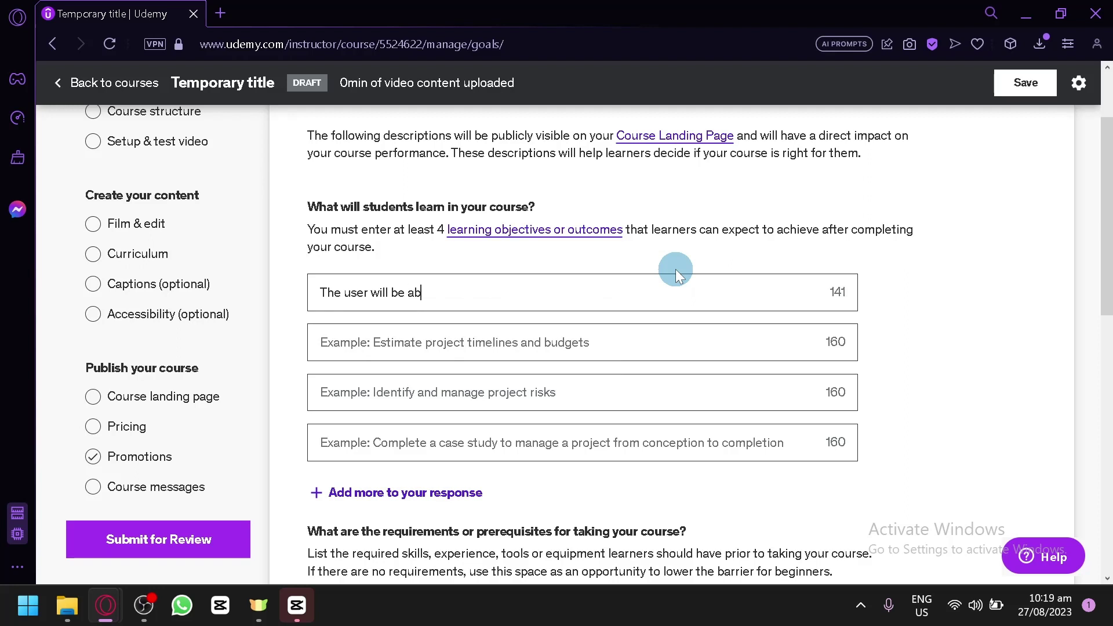
{"action": "type", "text": "le to learn the skill to code java"}
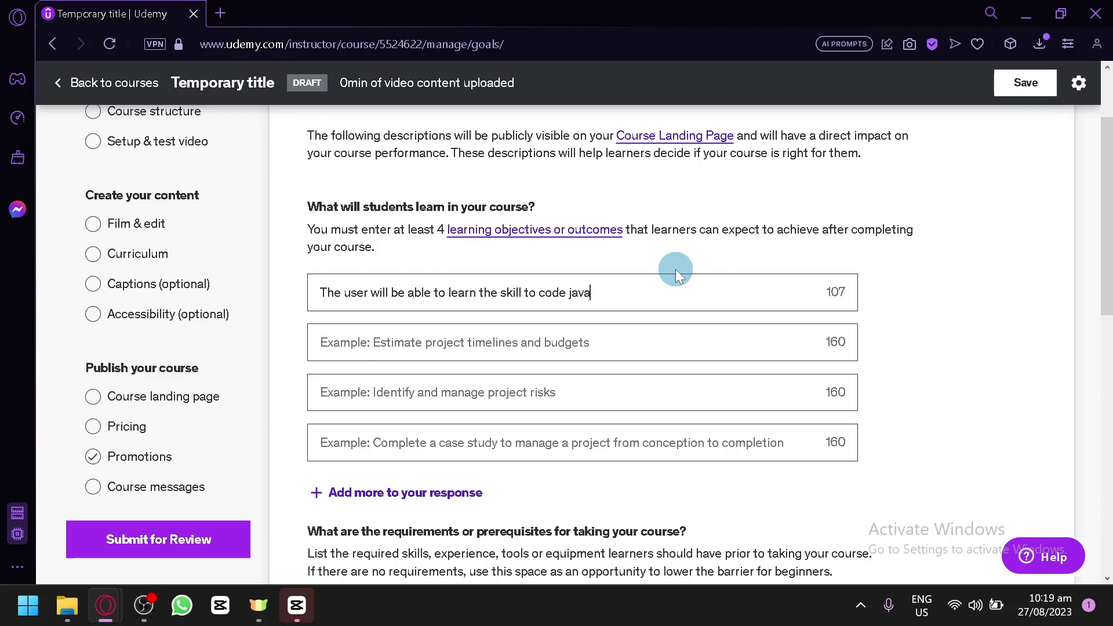
{"action": "left_click", "coordinate": [638, 343]}
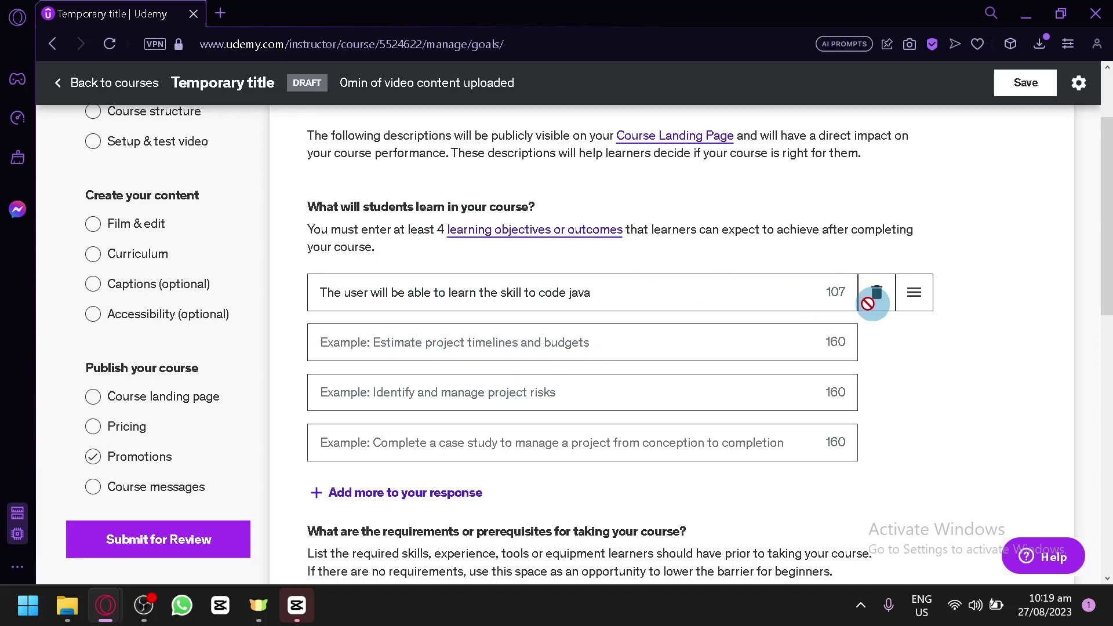
{"action": "left_click_drag", "start_coordinate": [916, 293], "coordinate": [788, 355]}
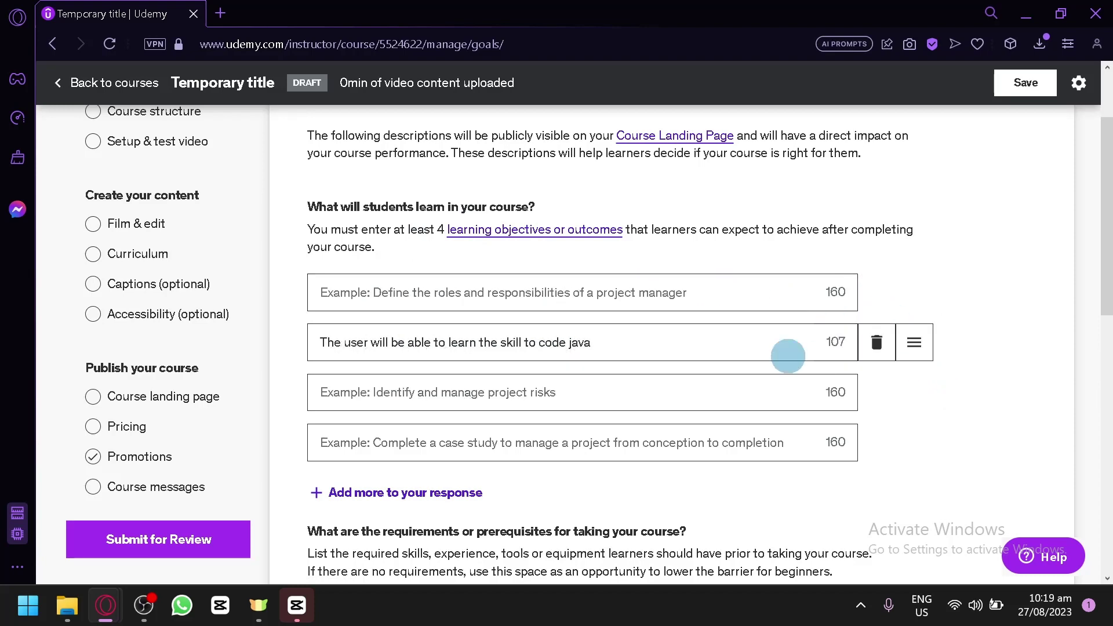
{"action": "scroll", "coordinate": [917, 417], "scroll_direction": "down", "scroll_amount": 4}
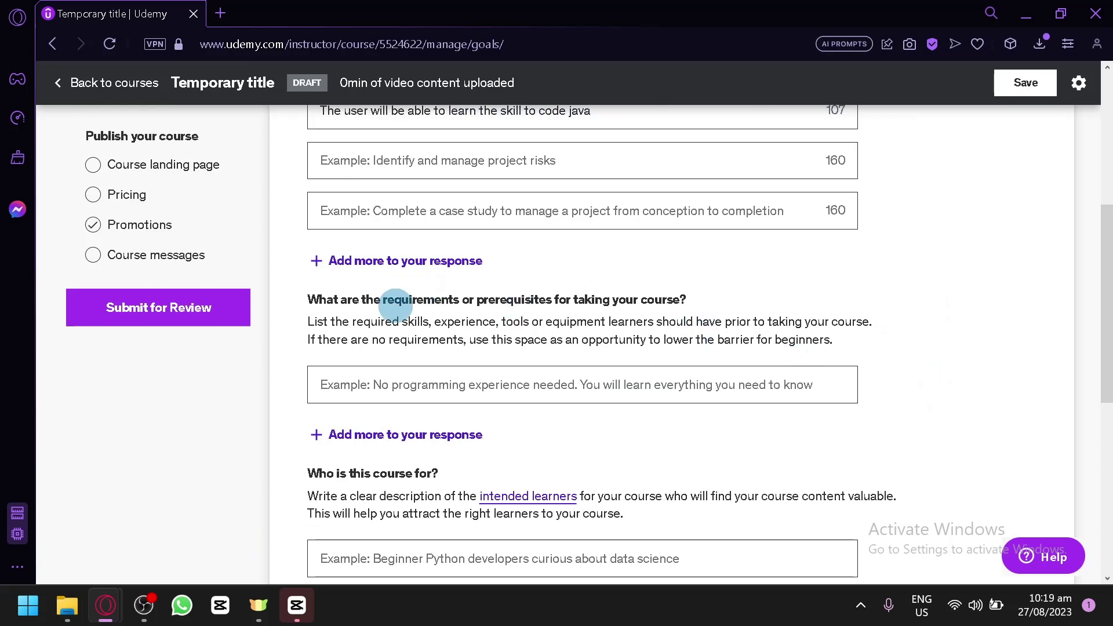
Type in the requirements field, then delete the text, leaving it blank
{"action": "scroll", "coordinate": [396, 308], "scroll_direction": "up", "scroll_amount": 3}
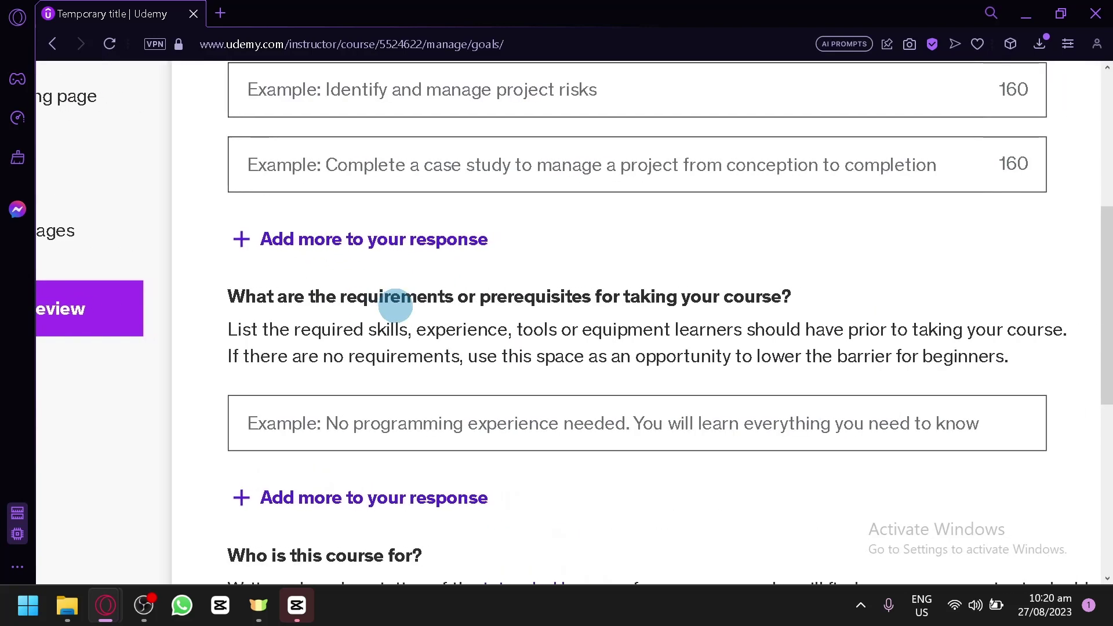
{"action": "left_click", "coordinate": [577, 422]}
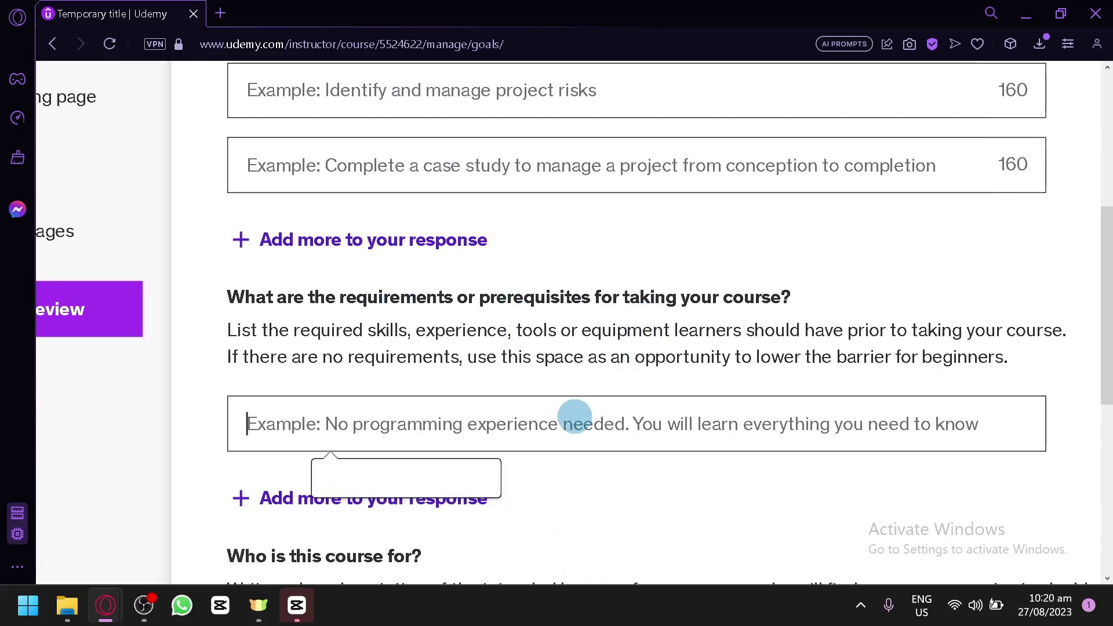
{"action": "type", "text": "T"}
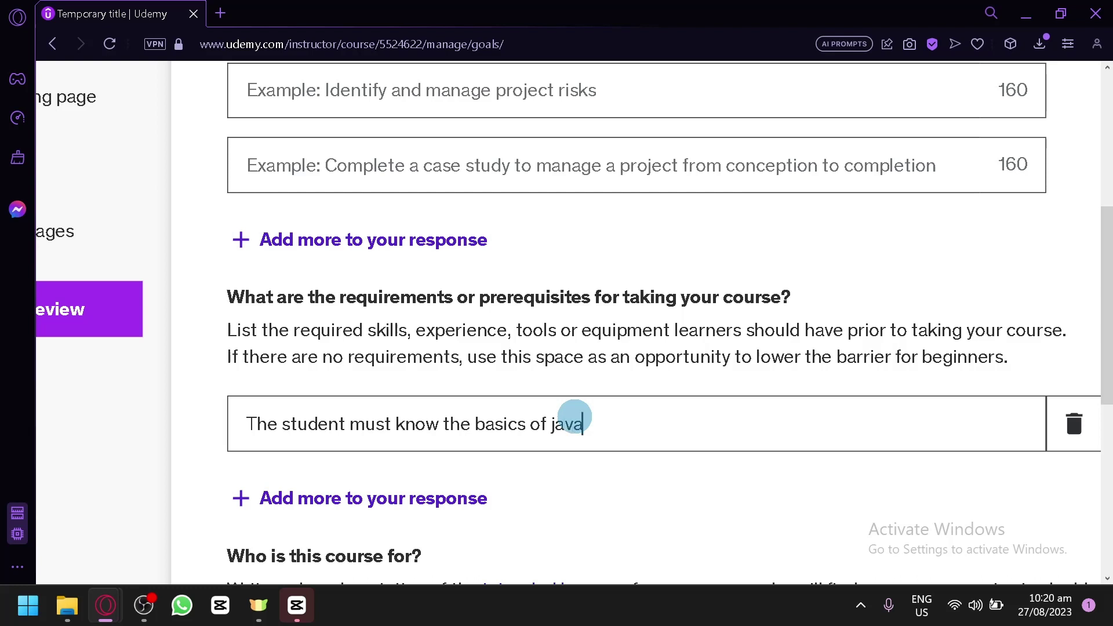
{"action": "left_click_drag", "start_coordinate": [858, 406], "coordinate": [191, 366]}
{"action": "key", "text": "BackSpace"}
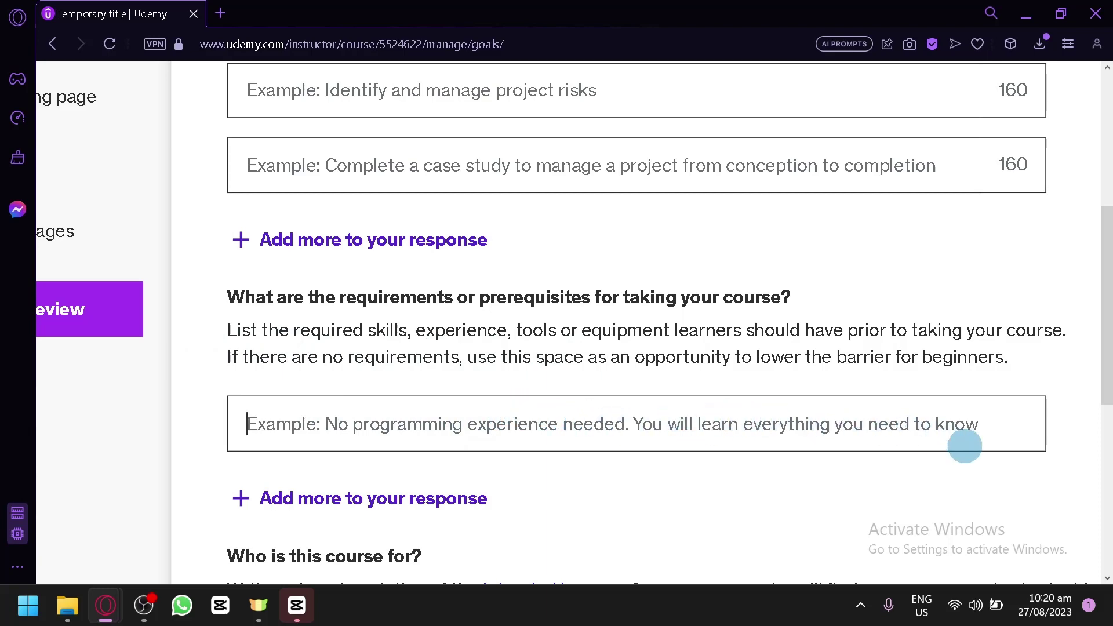
Enter 'Beginner programmers for java' as who the course is for and zoom out
{"action": "scroll", "coordinate": [900, 428], "scroll_direction": "down", "scroll_amount": 5}
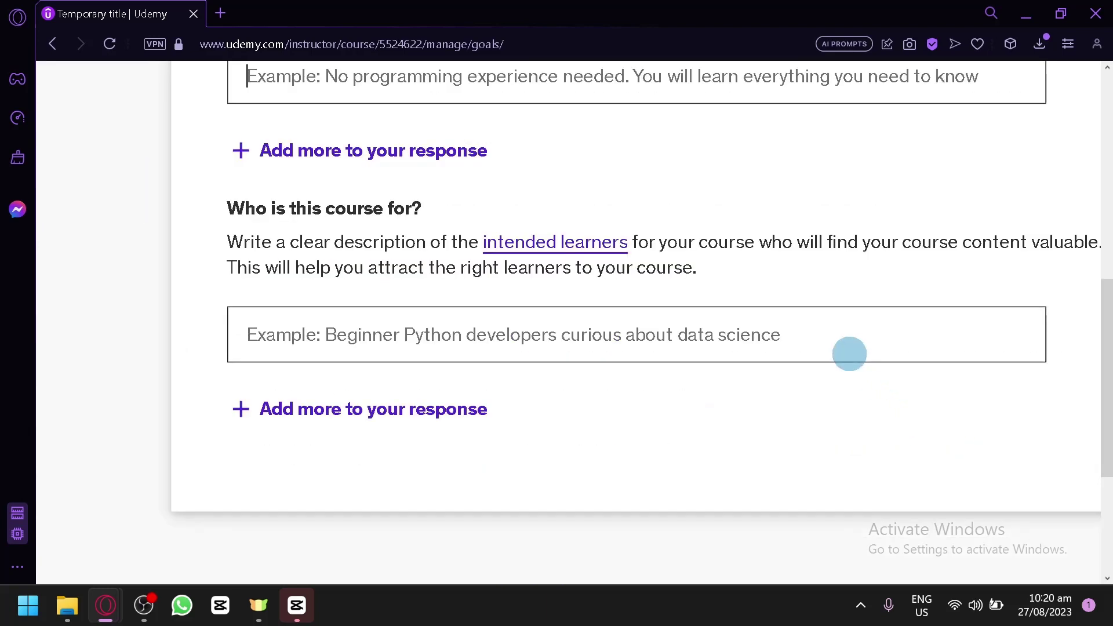
{"action": "left_click", "coordinate": [386, 335]}
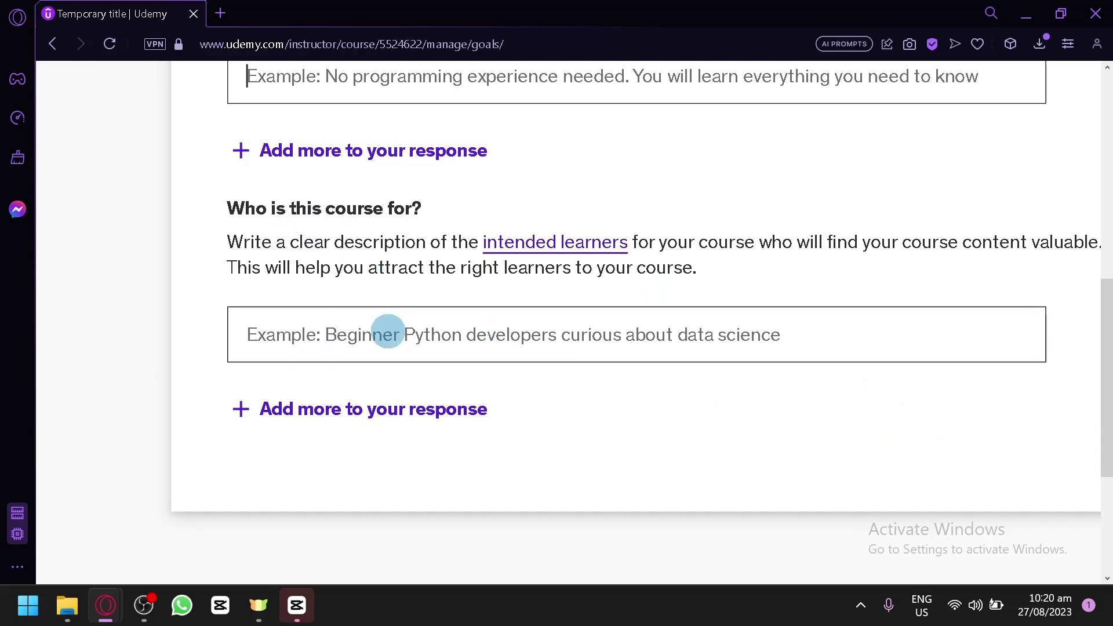
{"action": "type", "text": "Bg"}
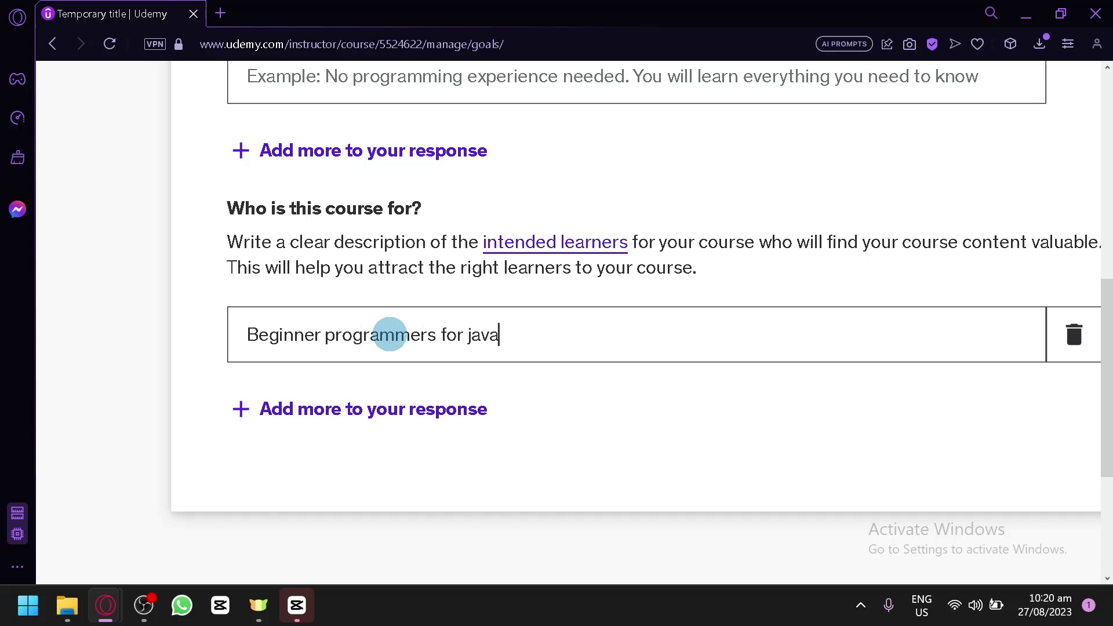
{"action": "key", "text": "ctrl+minus"}
{"action": "key", "text": "ctrl+minus"}
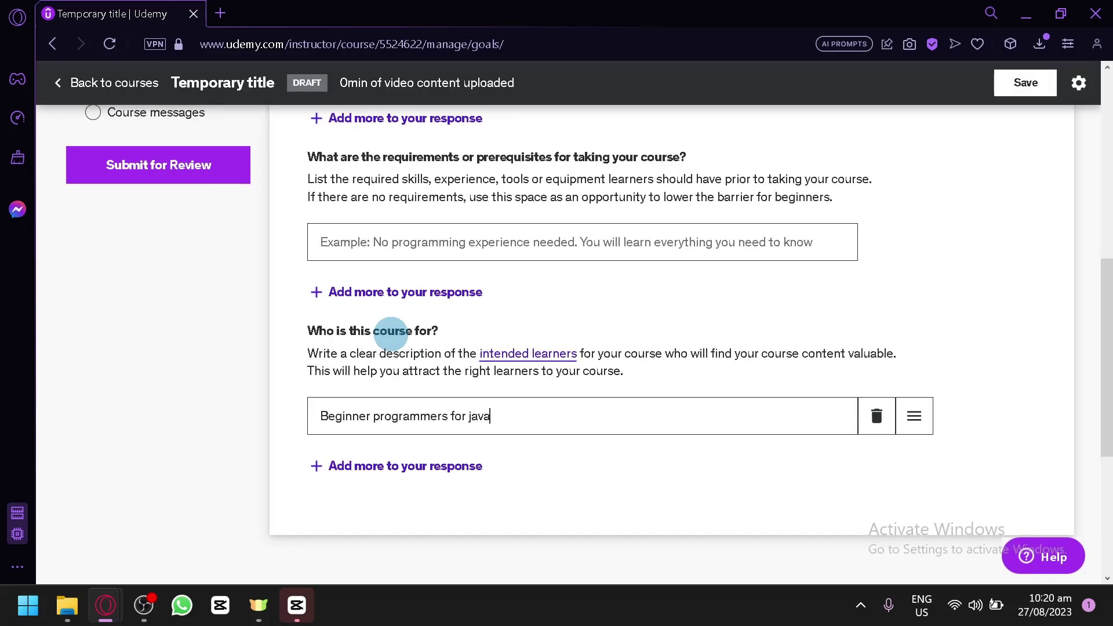
{"action": "scroll", "coordinate": [391, 335], "scroll_direction": "up", "scroll_amount": 7}
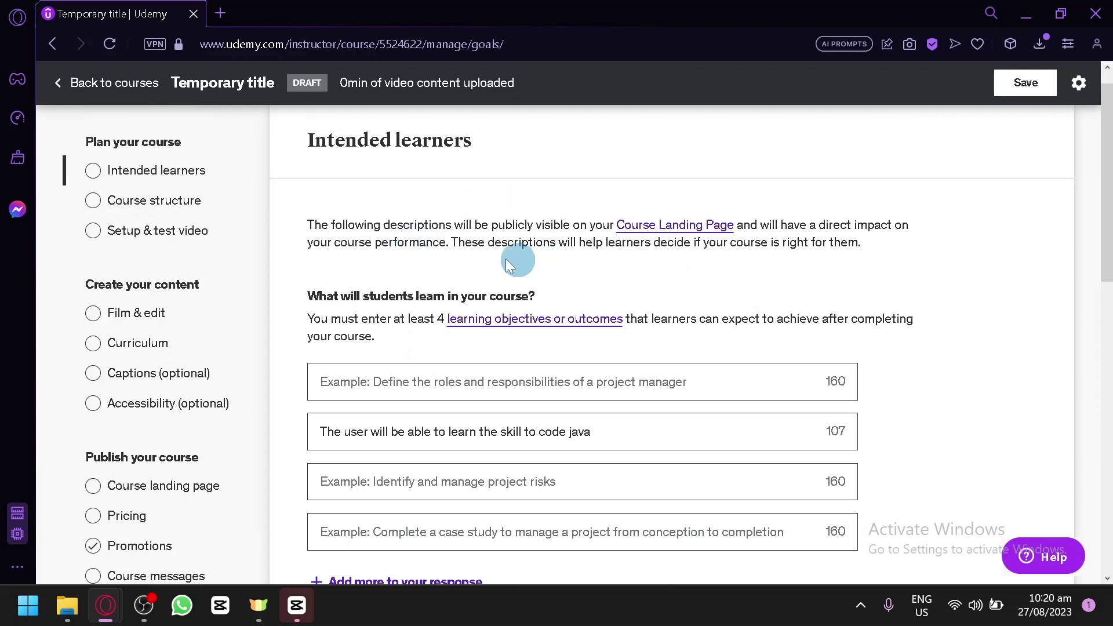
Cancel the leave prompt to stay on Intended learners and save the answers
{"action": "left_click", "coordinate": [199, 204]}
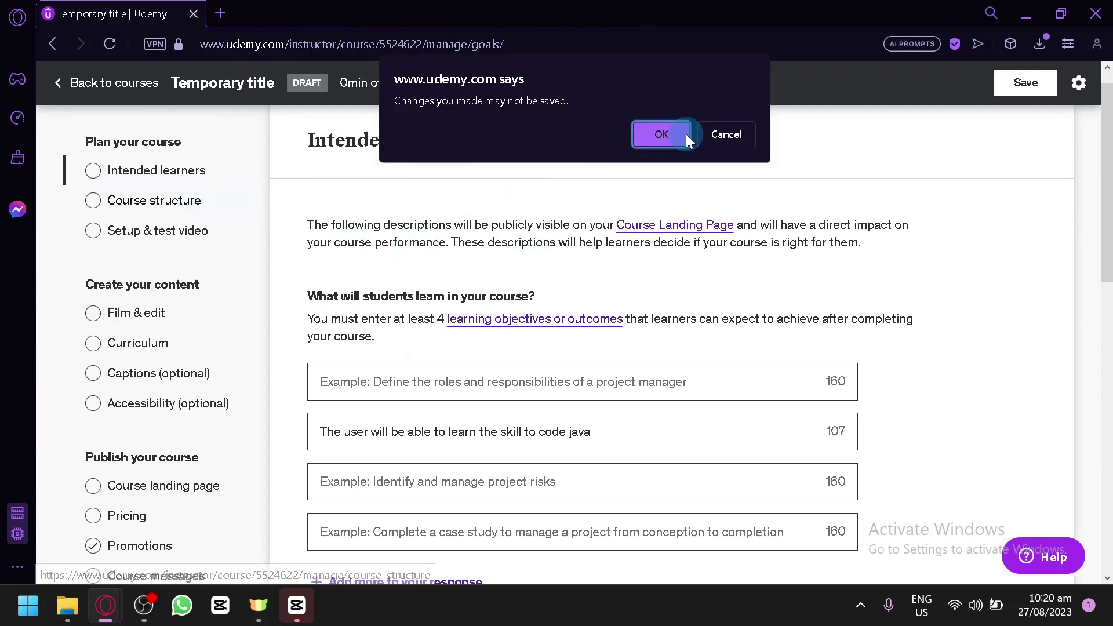
{"action": "left_click", "coordinate": [732, 135]}
{"action": "left_click", "coordinate": [1022, 82]}
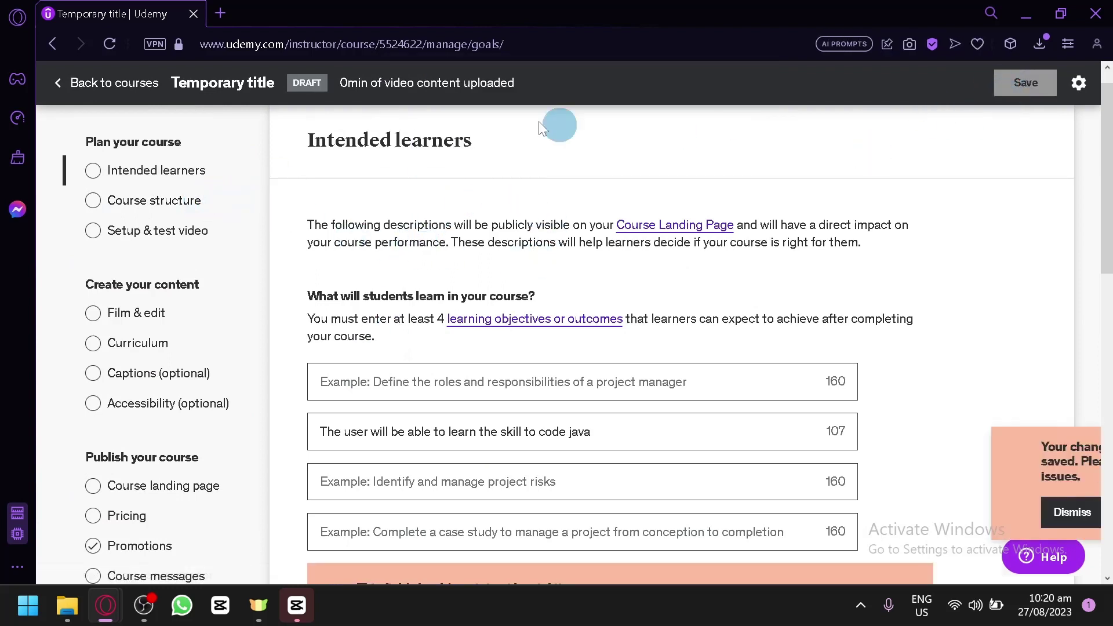
{"action": "scroll", "coordinate": [754, 314], "scroll_direction": "down", "scroll_amount": 2}
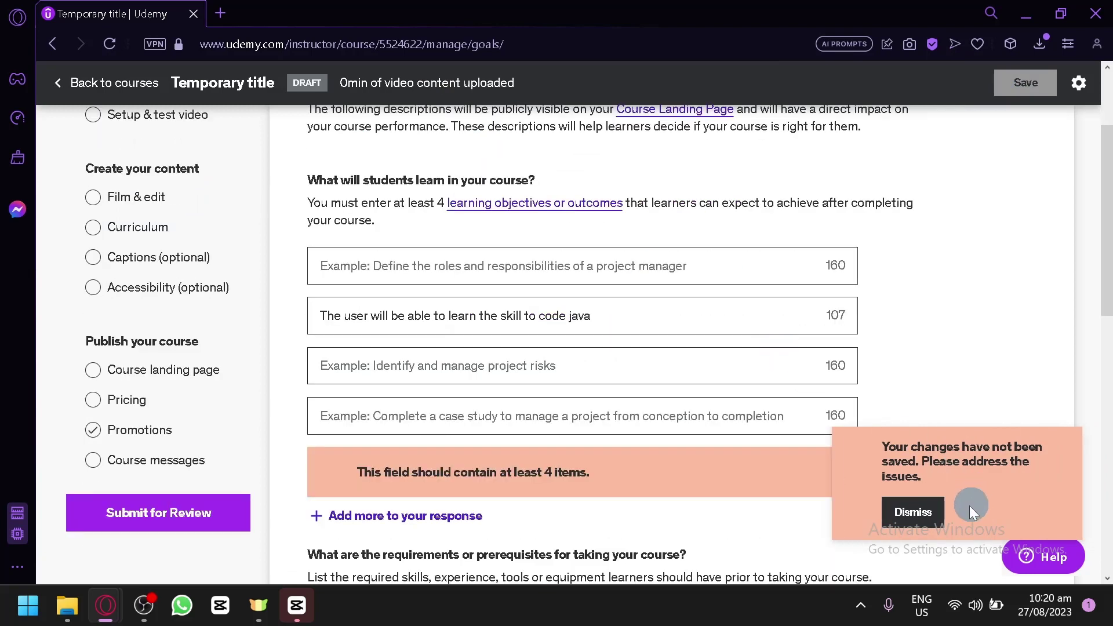
Copy the java objective from slot 2 into the first, third and fourth objective fields
{"action": "left_click_drag", "start_coordinate": [644, 307], "coordinate": [145, 268]}
{"action": "key", "text": "ctrl+c"}
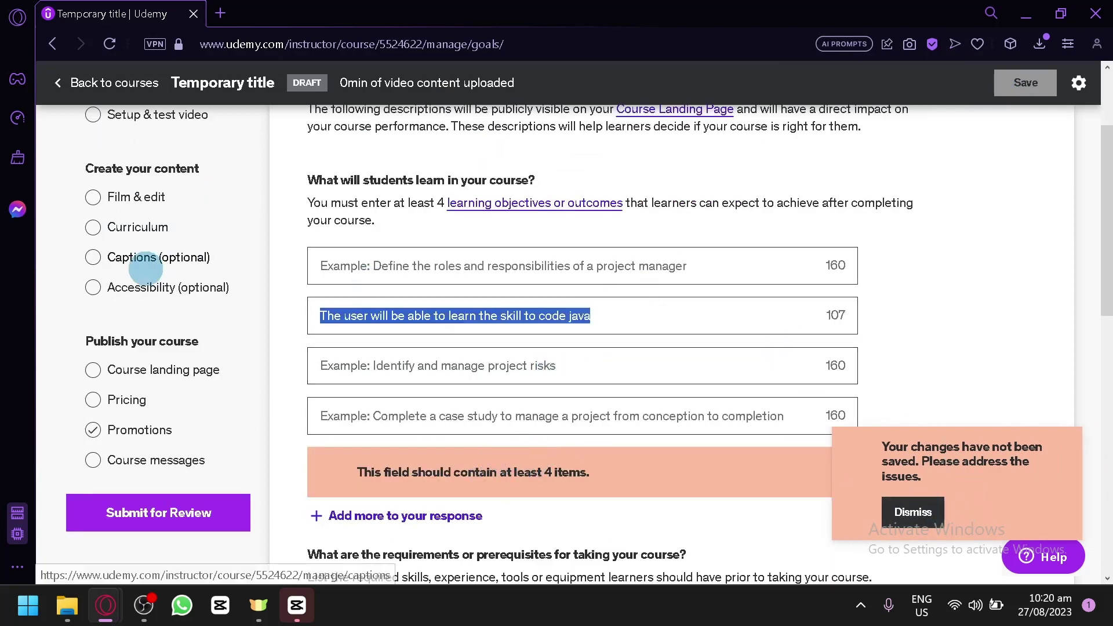
{"action": "left_click", "coordinate": [393, 283]}
{"action": "key", "text": "ctrl+v"}
{"action": "left_click", "coordinate": [362, 365]}
{"action": "key", "text": "ctrl+v"}
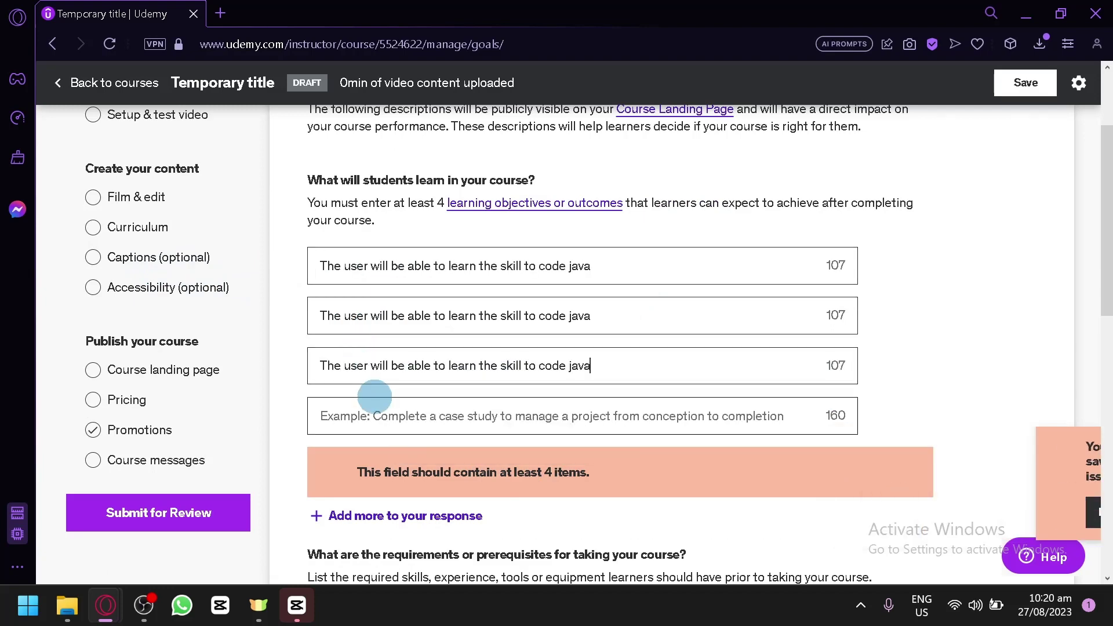
{"action": "left_click", "coordinate": [374, 417]}
{"action": "key", "text": "ctrl+v"}
{"action": "scroll", "coordinate": [393, 474], "scroll_direction": "down", "scroll_amount": 4}
{"action": "scroll", "coordinate": [389, 466], "scroll_direction": "down", "scroll_amount": 4}
{"action": "scroll", "coordinate": [360, 391], "scroll_direction": "up", "scroll_amount": 8}
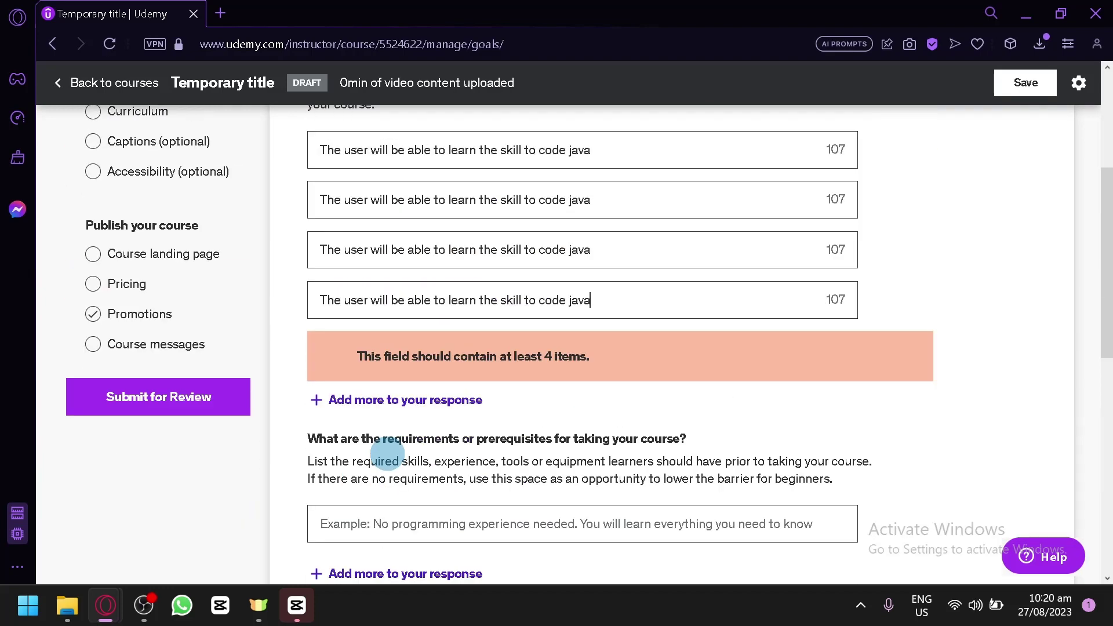
{"action": "scroll", "coordinate": [356, 407], "scroll_direction": "down", "scroll_amount": 4}
{"action": "scroll", "coordinate": [356, 408], "scroll_direction": "up", "scroll_amount": 6}
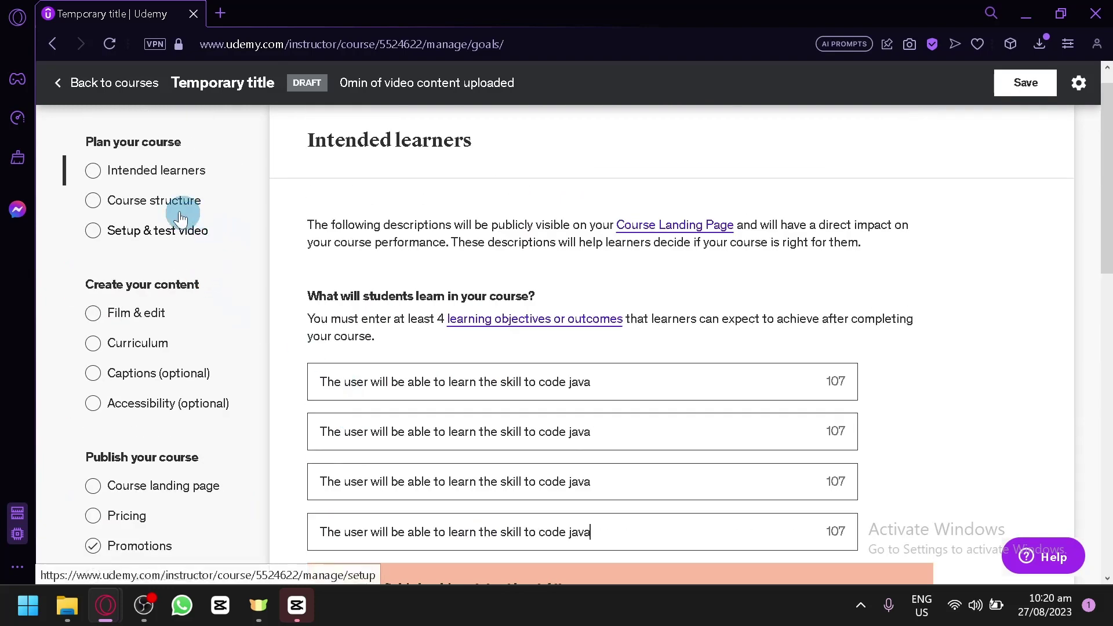
Save the four learning objectives and go to the Course structure page
{"action": "left_click", "coordinate": [1002, 87]}
{"action": "scroll", "coordinate": [872, 317], "scroll_direction": "down", "scroll_amount": 3}
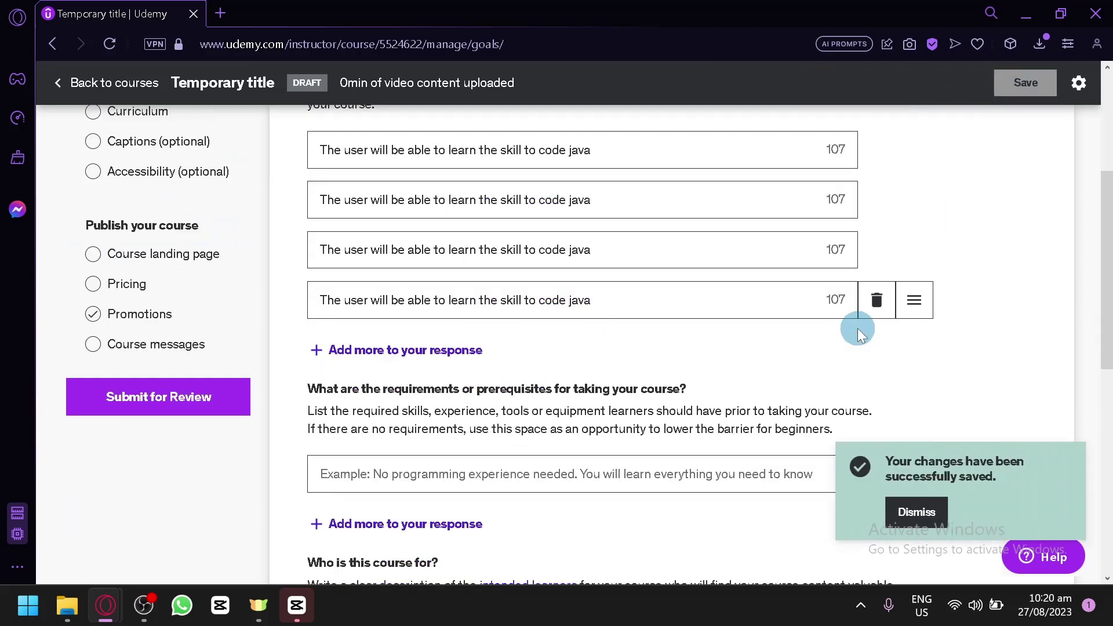
{"action": "scroll", "coordinate": [857, 328], "scroll_direction": "up", "scroll_amount": 4}
{"action": "left_click", "coordinate": [192, 233]}
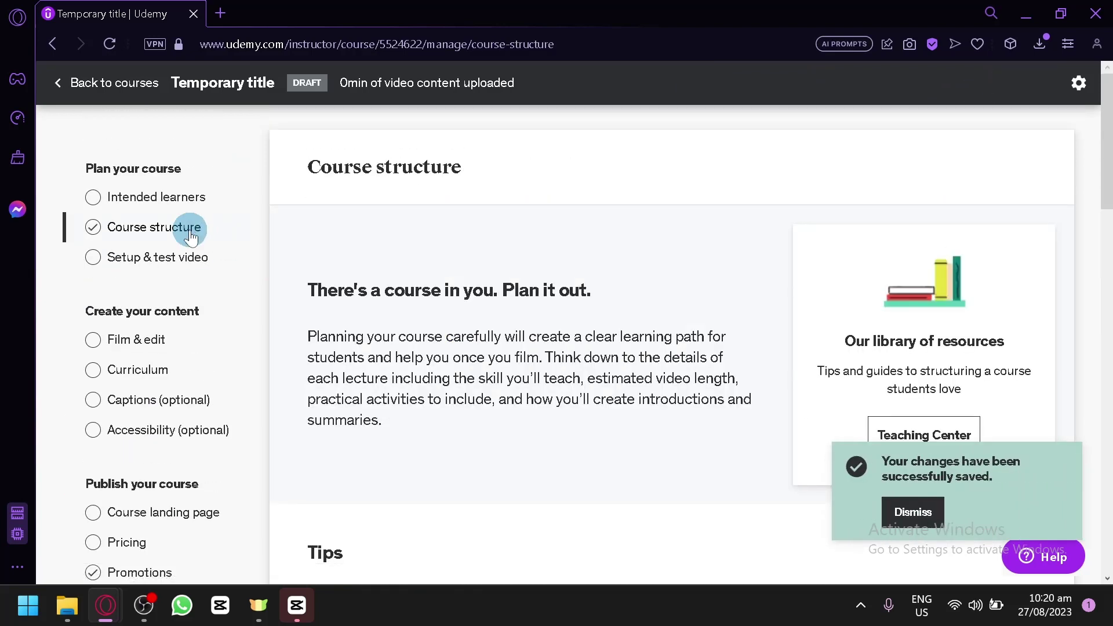
{"action": "scroll", "coordinate": [455, 281], "scroll_direction": "down", "scroll_amount": 2}
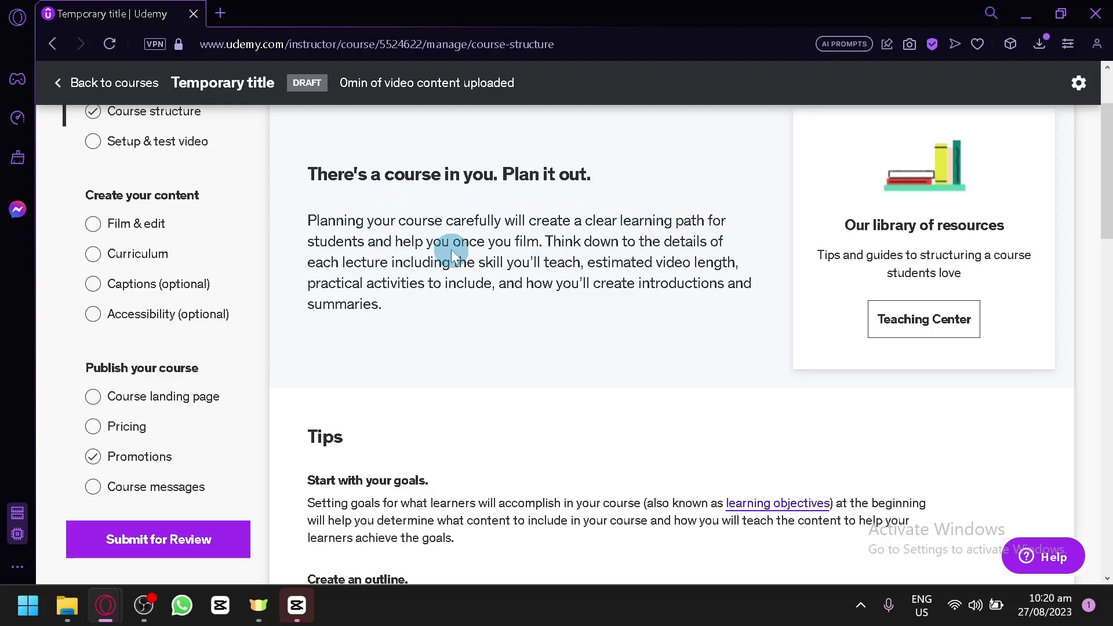
{"action": "scroll", "coordinate": [749, 316], "scroll_direction": "down", "scroll_amount": 4}
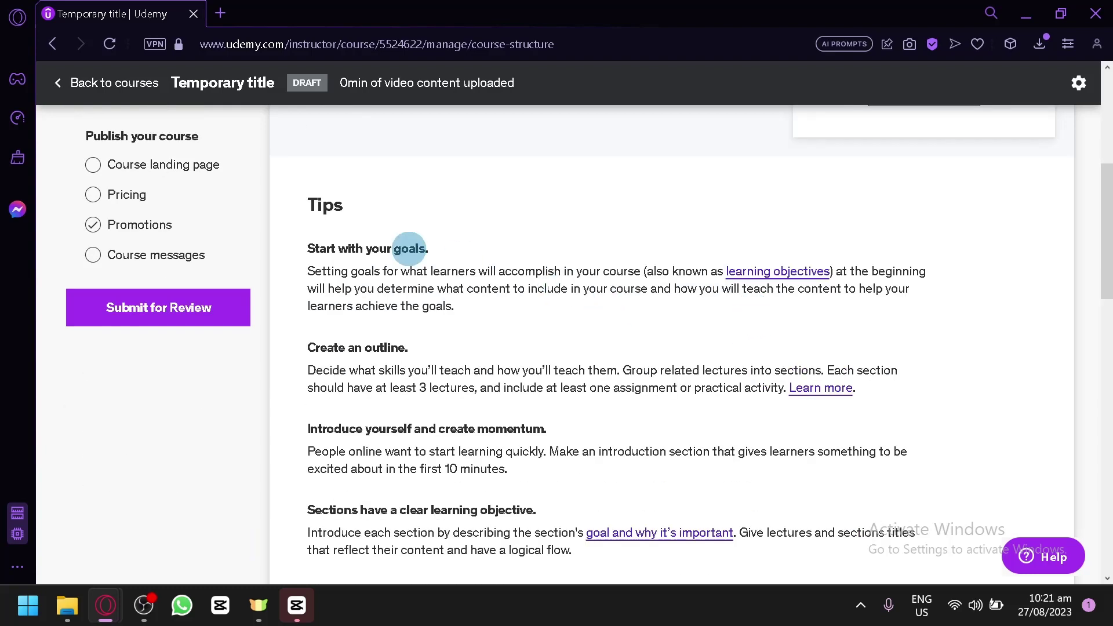
{"action": "scroll", "coordinate": [371, 249], "scroll_direction": "down", "scroll_amount": 5}
{"action": "scroll", "coordinate": [348, 249], "scroll_direction": "down", "scroll_amount": 6}
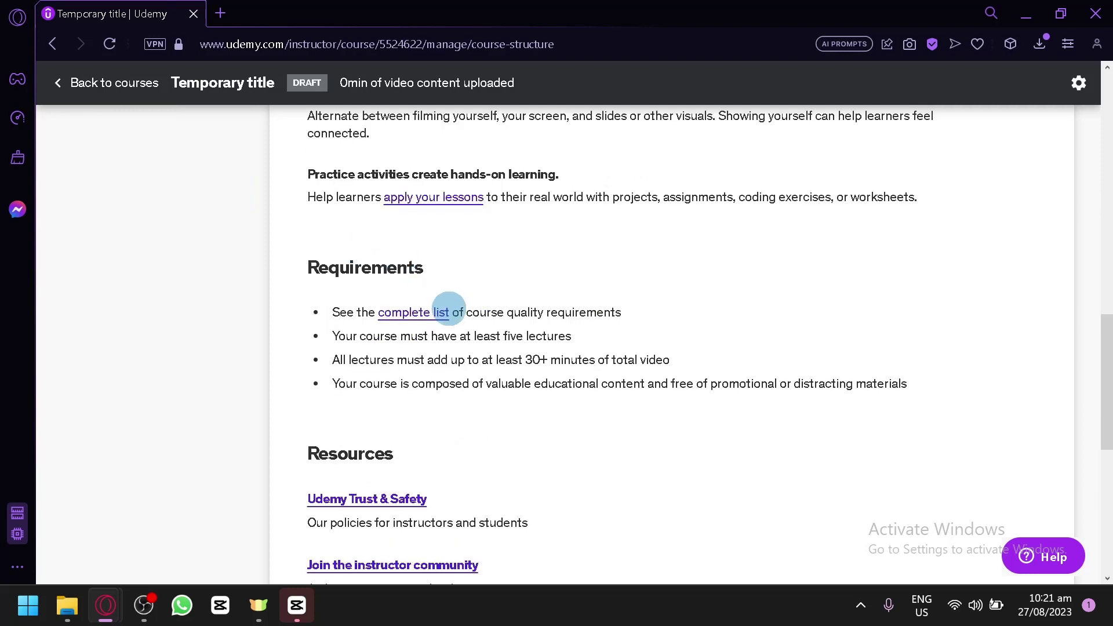
{"action": "scroll", "coordinate": [443, 316], "scroll_direction": "down", "scroll_amount": 4}
{"action": "scroll", "coordinate": [441, 322], "scroll_direction": "up", "scroll_amount": 6}
{"action": "scroll", "coordinate": [439, 316], "scroll_direction": "up", "scroll_amount": 10}
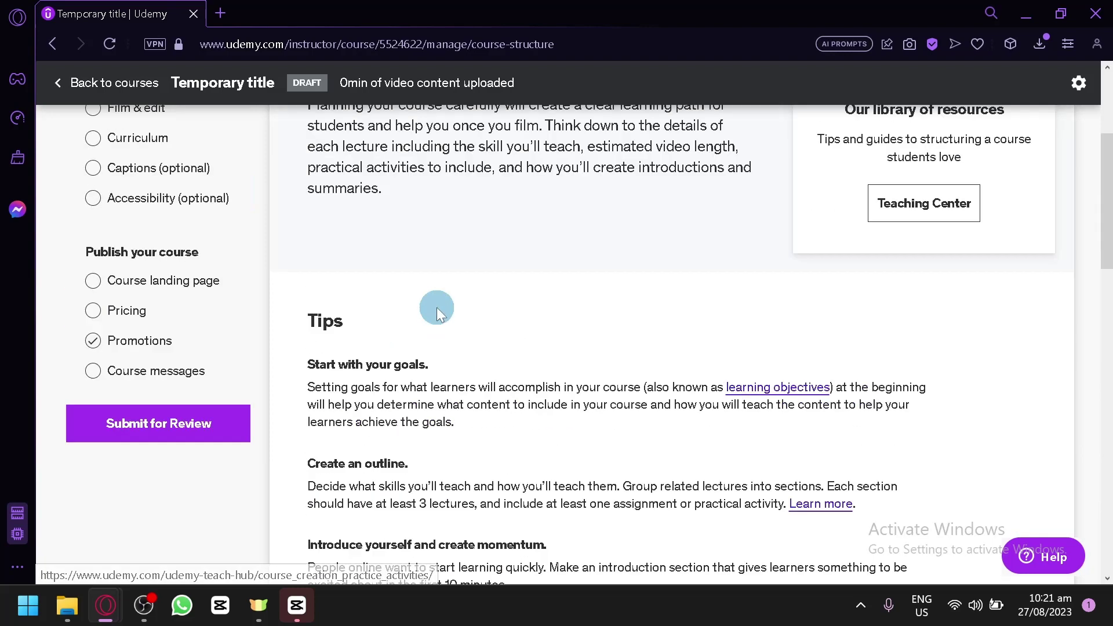
{"action": "scroll", "coordinate": [437, 307], "scroll_direction": "up", "scroll_amount": 4}
{"action": "scroll", "coordinate": [436, 308], "scroll_direction": "down", "scroll_amount": 6}
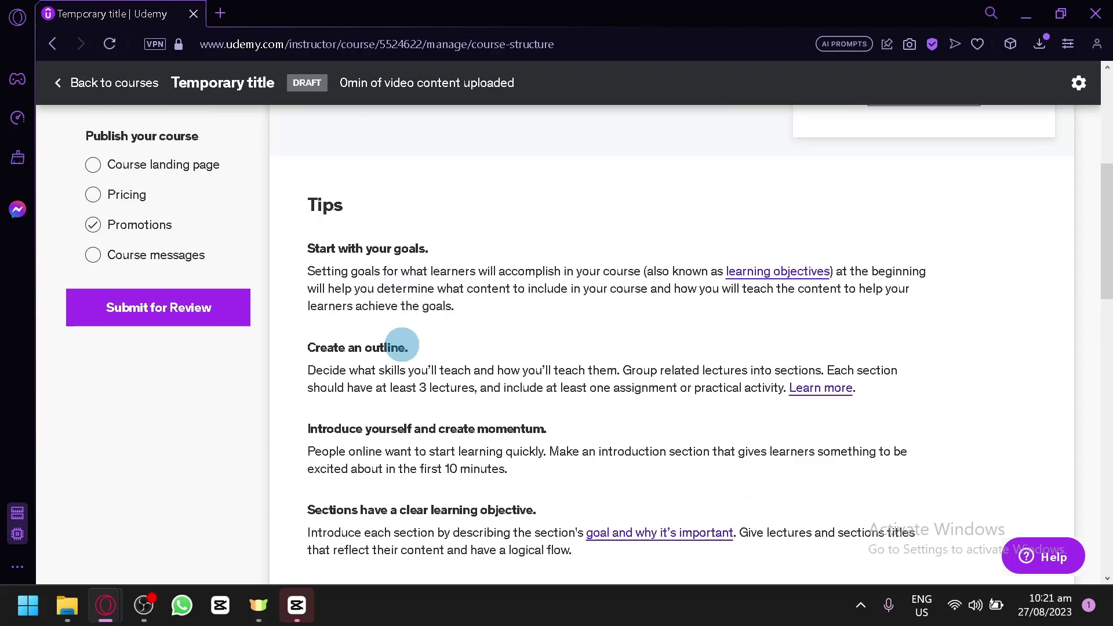
{"action": "scroll", "coordinate": [406, 327], "scroll_direction": "down", "scroll_amount": 2}
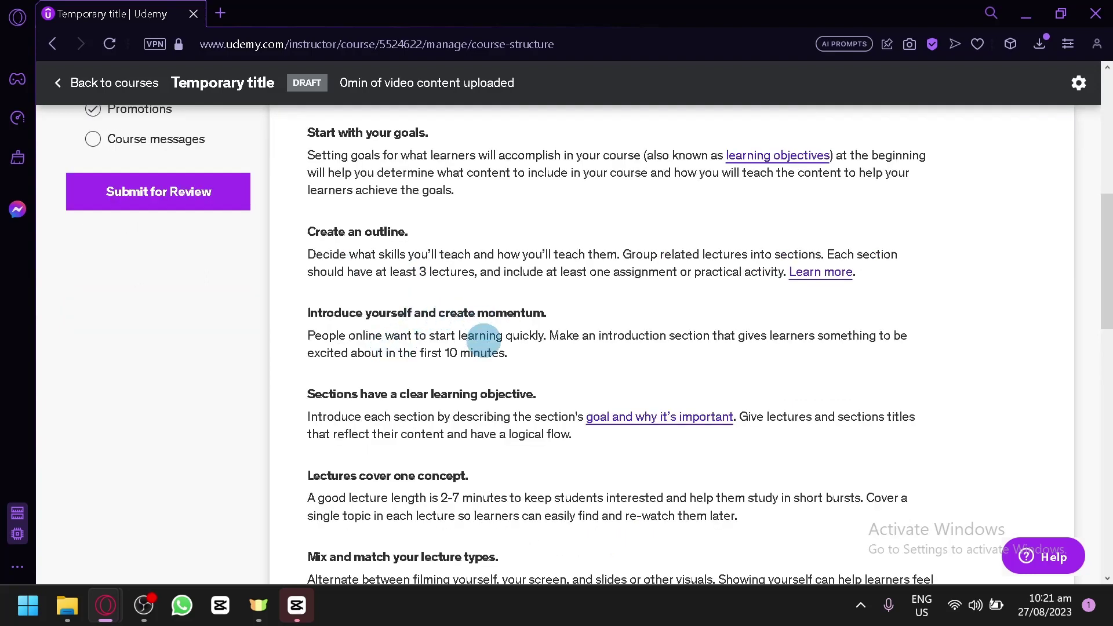
{"action": "scroll", "coordinate": [406, 417], "scroll_direction": "down", "scroll_amount": 2}
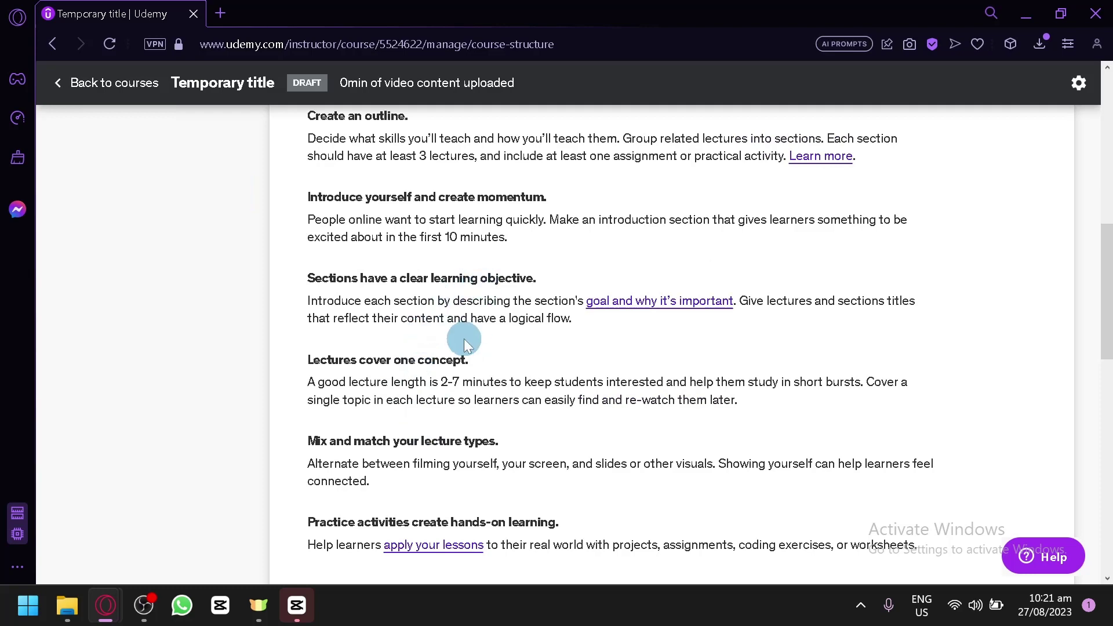
{"action": "scroll", "coordinate": [464, 400], "scroll_direction": "down", "scroll_amount": 2}
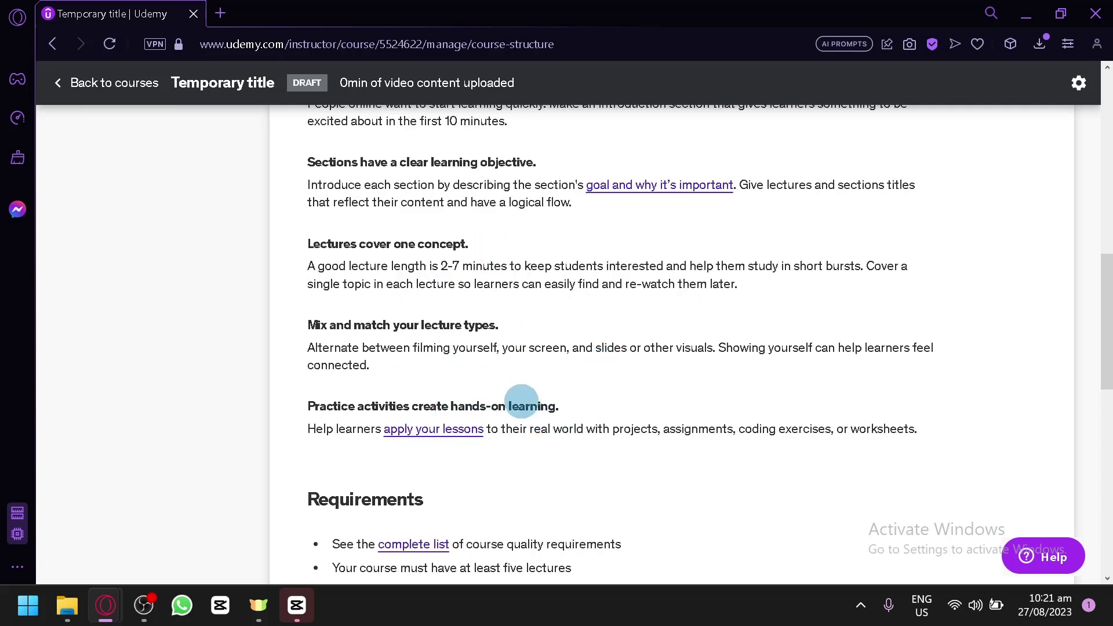
{"action": "scroll", "coordinate": [517, 403], "scroll_direction": "up", "scroll_amount": 10}
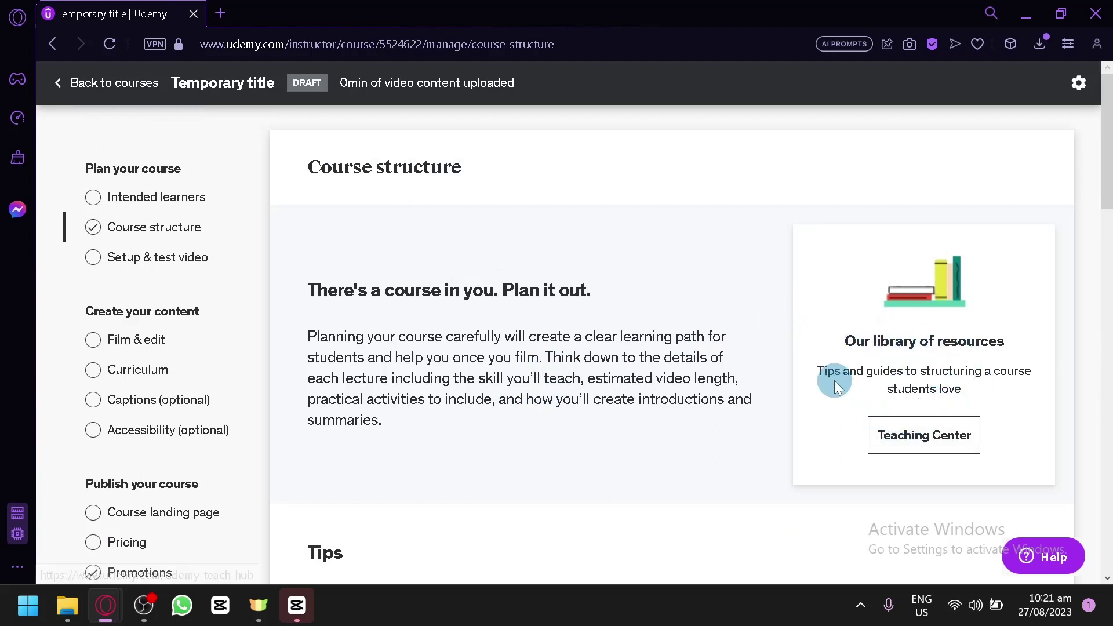
{"action": "left_click", "coordinate": [147, 265]}
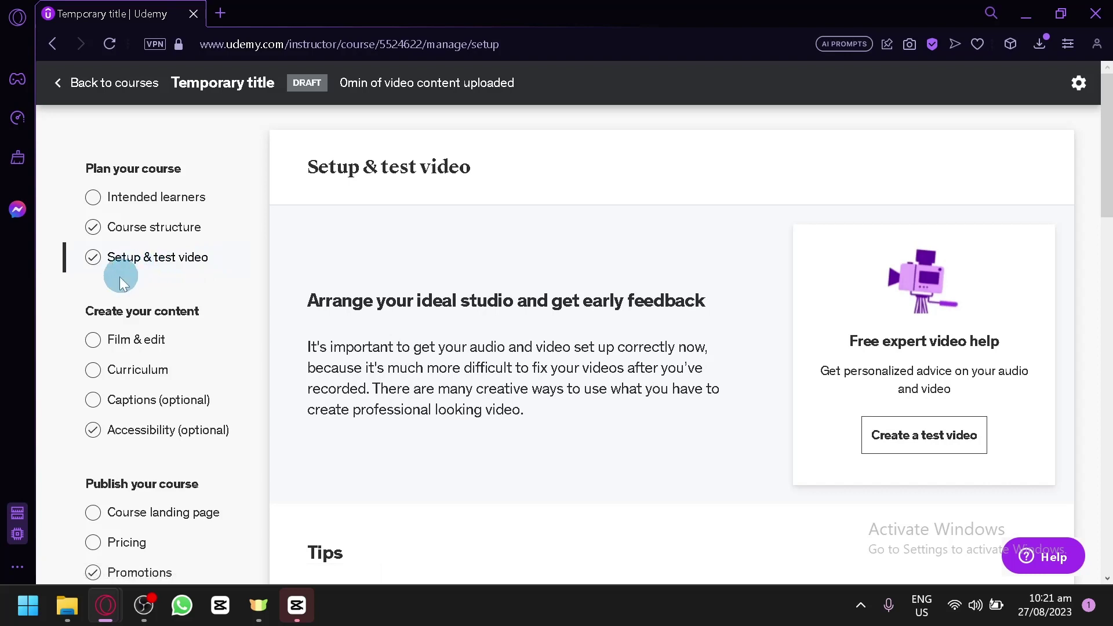
Review the Tips, Requirements (HD 720p video, clean synced audio) and Resources sections
{"action": "scroll", "coordinate": [638, 306], "scroll_direction": "down", "scroll_amount": 2}
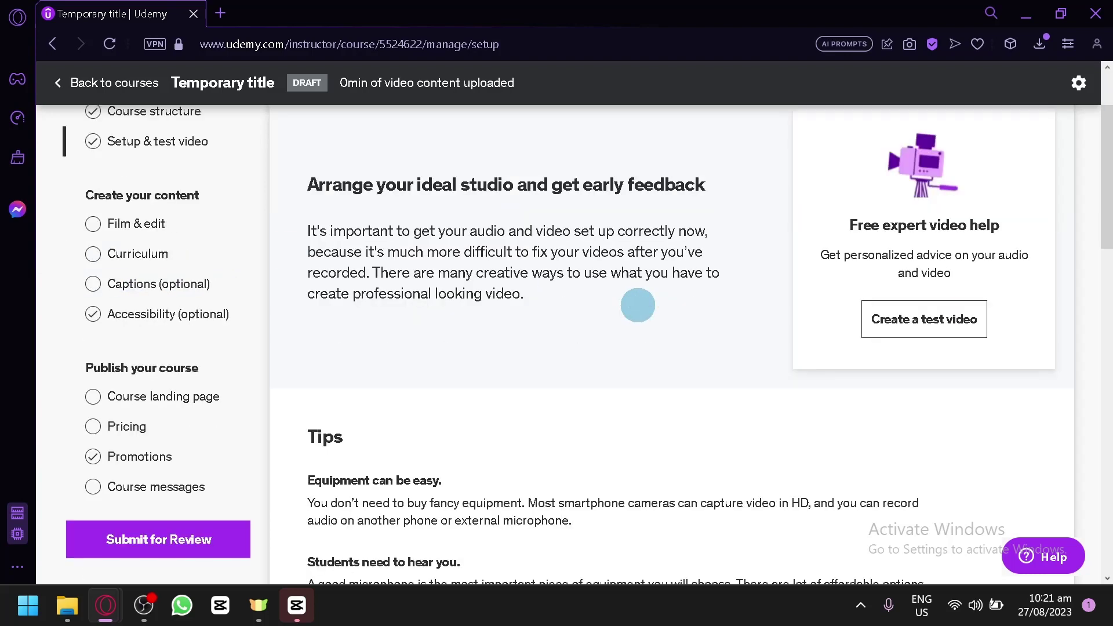
{"action": "scroll", "coordinate": [636, 302], "scroll_direction": "down", "scroll_amount": 6}
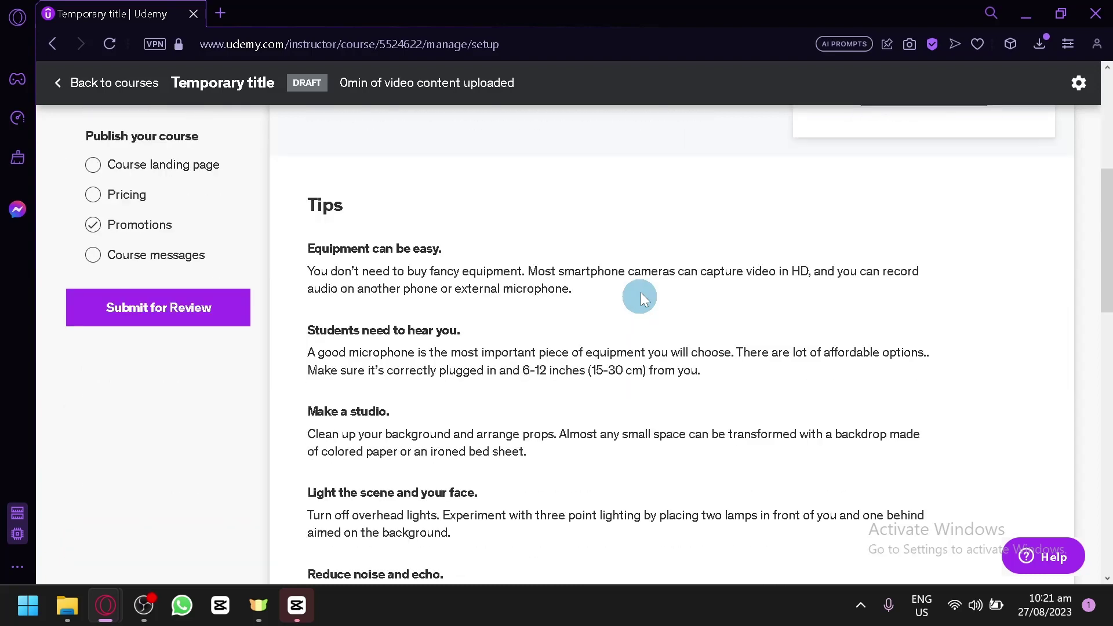
{"action": "scroll", "coordinate": [629, 288], "scroll_direction": "up", "scroll_amount": 4}
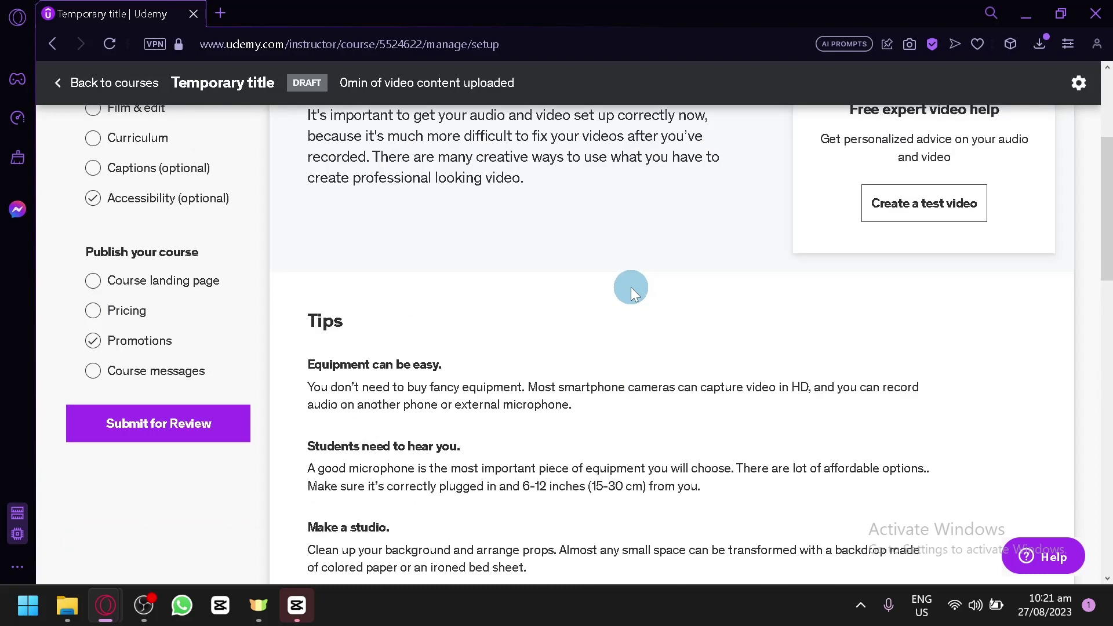
{"action": "scroll", "coordinate": [630, 287], "scroll_direction": "up", "scroll_amount": 4}
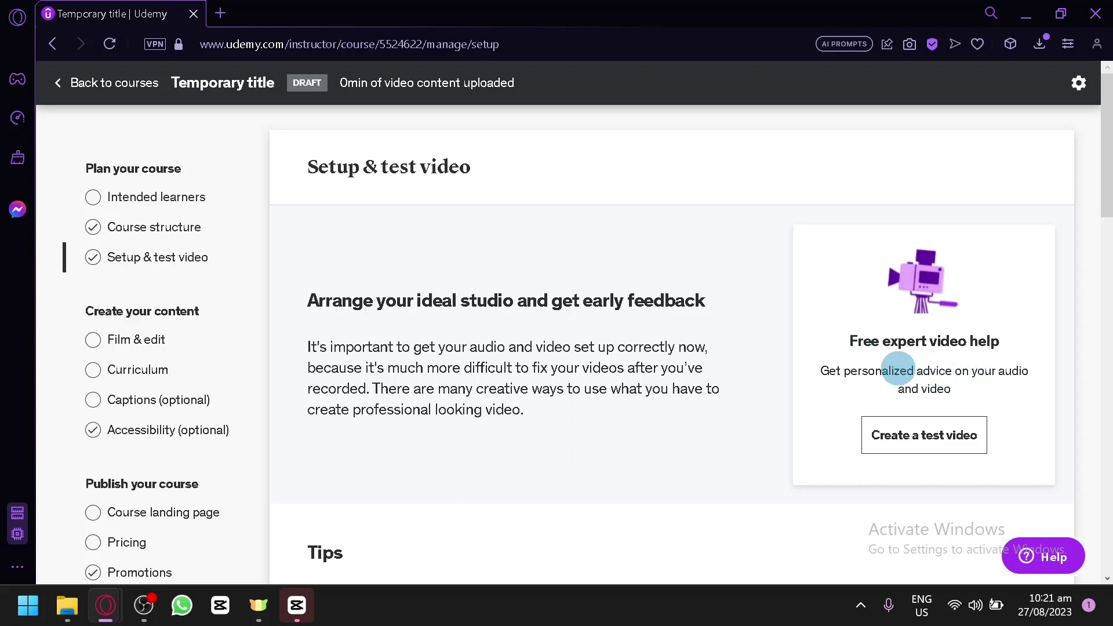
{"action": "scroll", "coordinate": [404, 347], "scroll_direction": "down", "scroll_amount": 5}
{"action": "scroll", "coordinate": [405, 351], "scroll_direction": "down", "scroll_amount": 9}
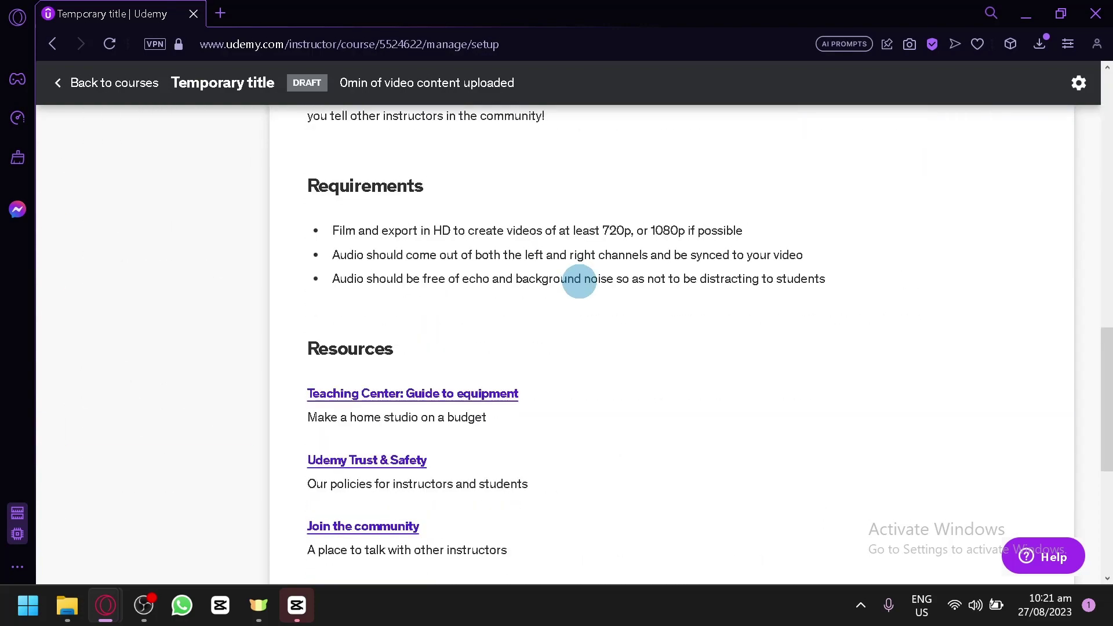
{"action": "scroll", "coordinate": [429, 380], "scroll_direction": "up", "scroll_amount": 15}
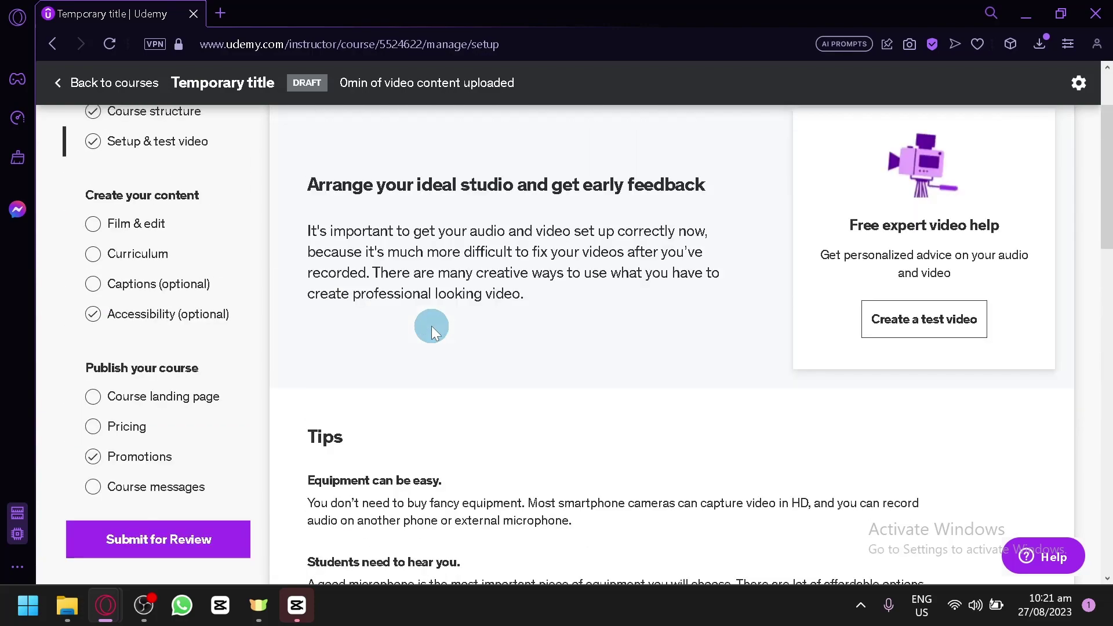
{"action": "scroll", "coordinate": [433, 322], "scroll_direction": "down", "scroll_amount": 12}
{"action": "right_click", "coordinate": [433, 322]}
{"action": "scroll", "coordinate": [368, 328], "scroll_direction": "down", "scroll_amount": 5}
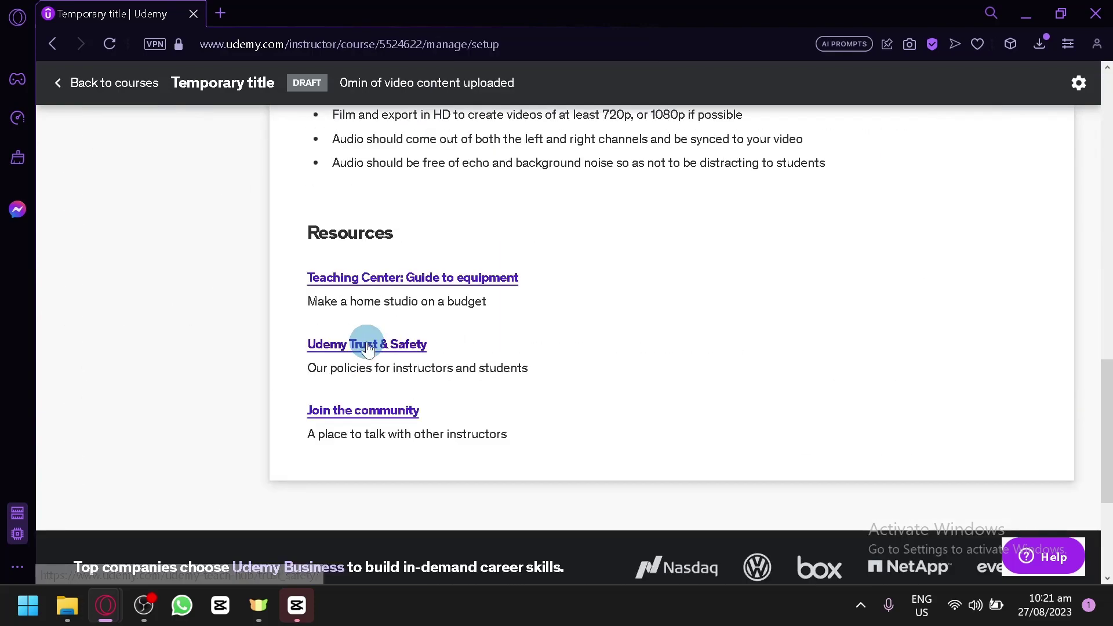
{"action": "scroll", "coordinate": [367, 345], "scroll_direction": "up", "scroll_amount": 7}
{"action": "scroll", "coordinate": [368, 347], "scroll_direction": "up", "scroll_amount": 10}
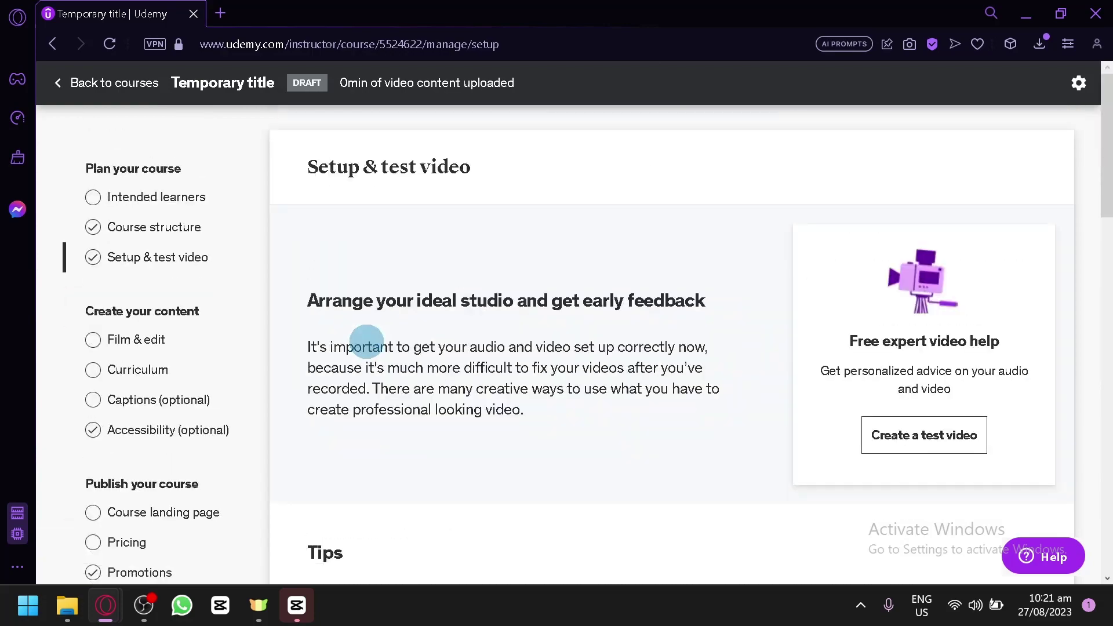
{"action": "scroll", "coordinate": [366, 342], "scroll_direction": "down", "scroll_amount": 12}
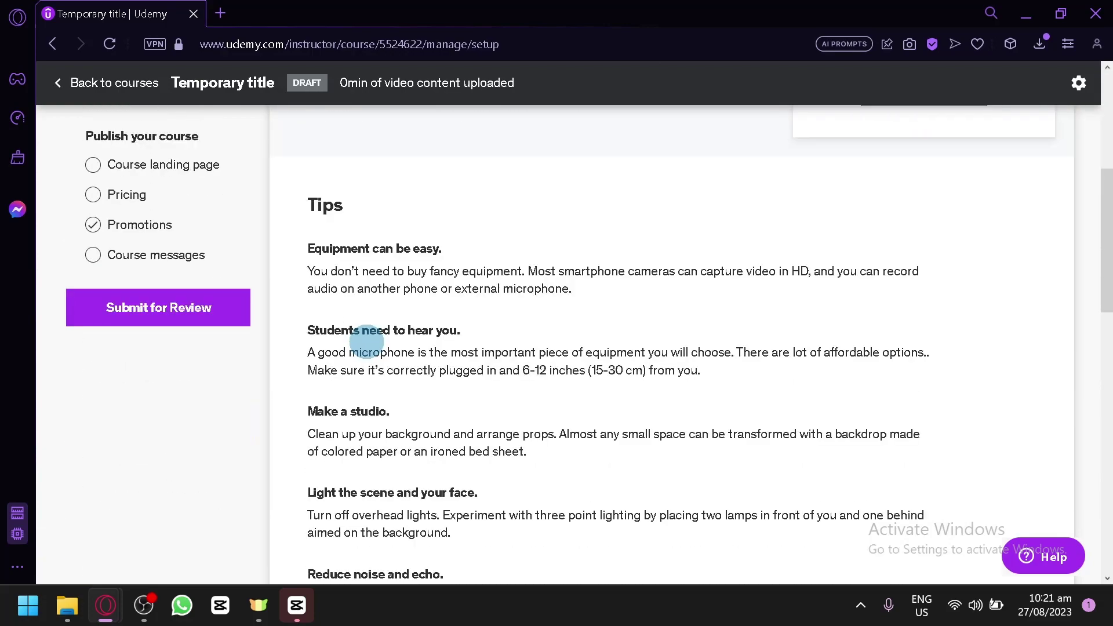
{"action": "scroll", "coordinate": [367, 346], "scroll_direction": "up", "scroll_amount": 12}
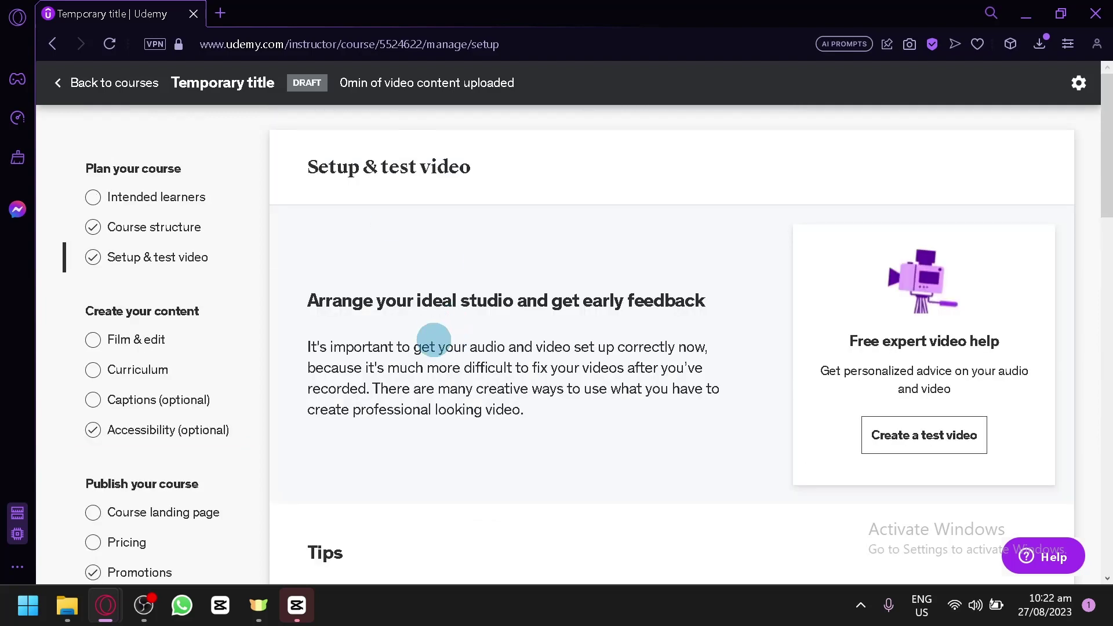
Look over the Film & edit planning page
{"action": "left_click", "coordinate": [148, 340]}
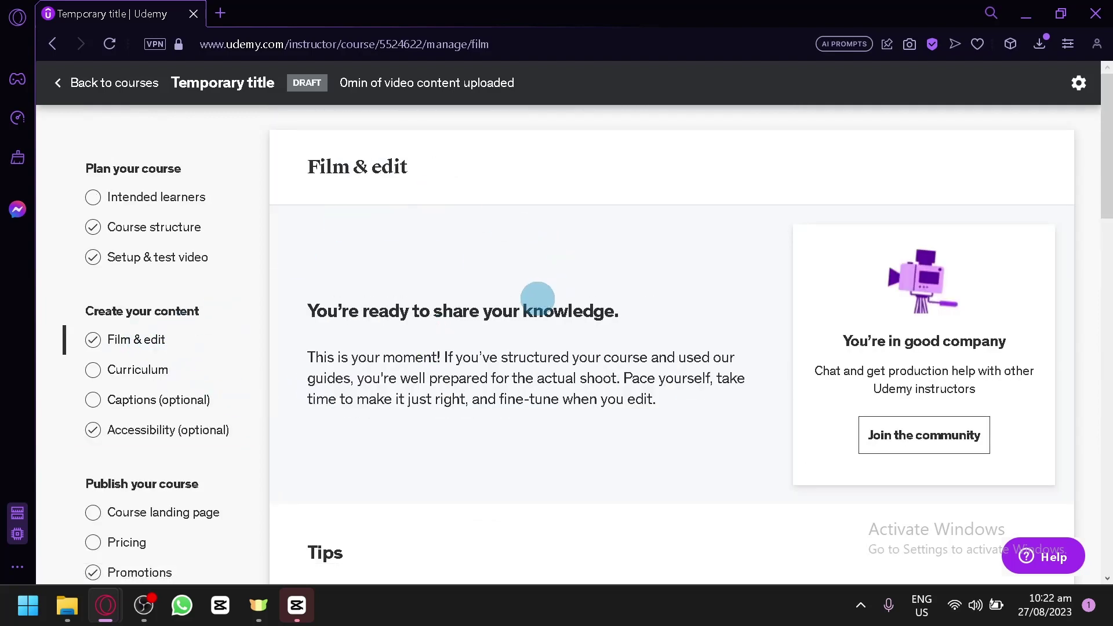
{"action": "scroll", "coordinate": [537, 293], "scroll_direction": "down", "scroll_amount": 8}
{"action": "scroll", "coordinate": [455, 272], "scroll_direction": "up", "scroll_amount": 6}
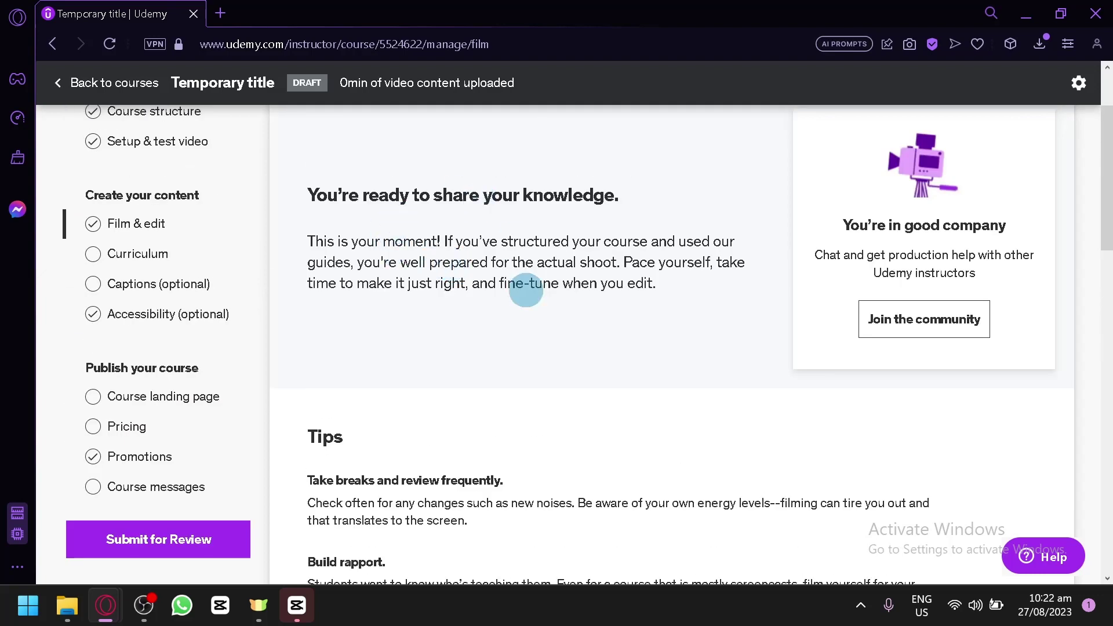
On Curriculum, show the new-item options and the Introduction lecture's content types
{"action": "left_click", "coordinate": [135, 268]}
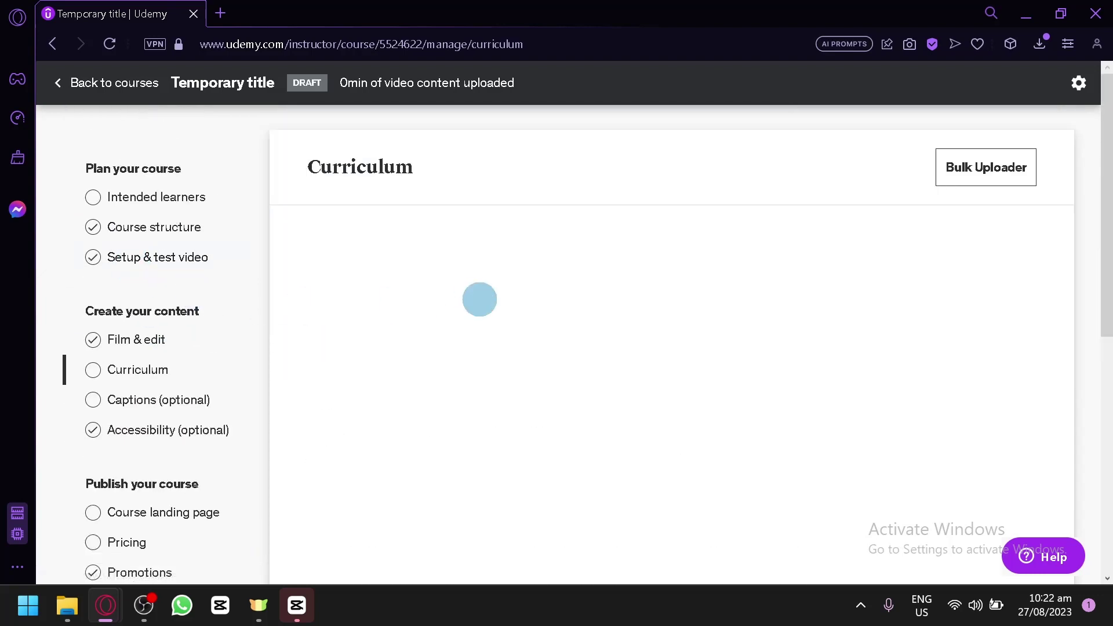
{"action": "scroll", "coordinate": [478, 300], "scroll_direction": "down", "scroll_amount": 2}
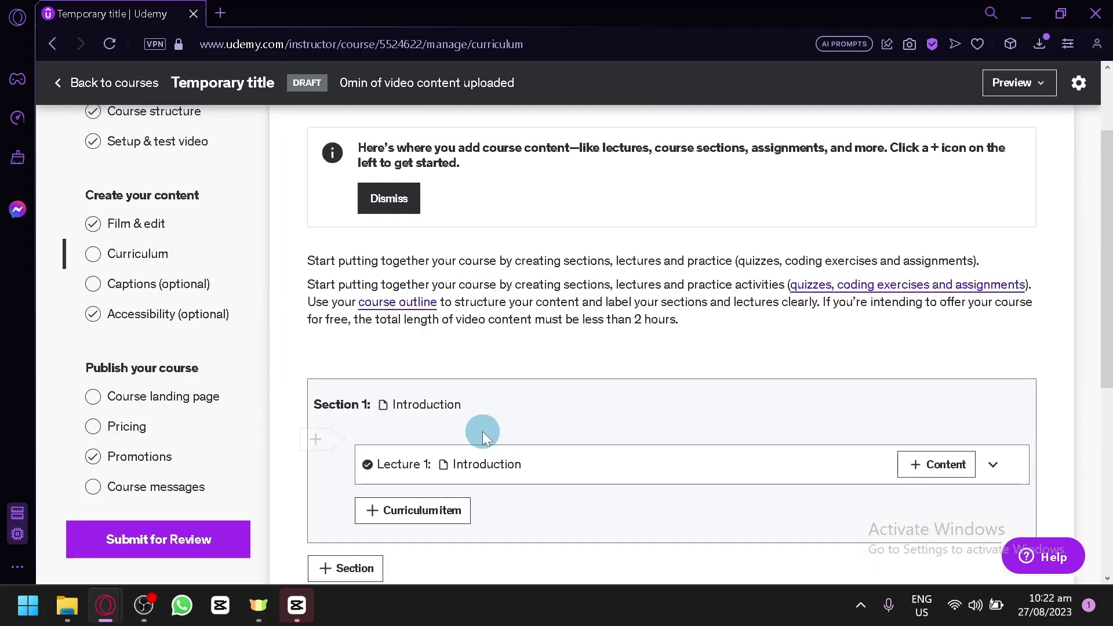
{"action": "scroll", "coordinate": [430, 465], "scroll_direction": "down", "scroll_amount": 2}
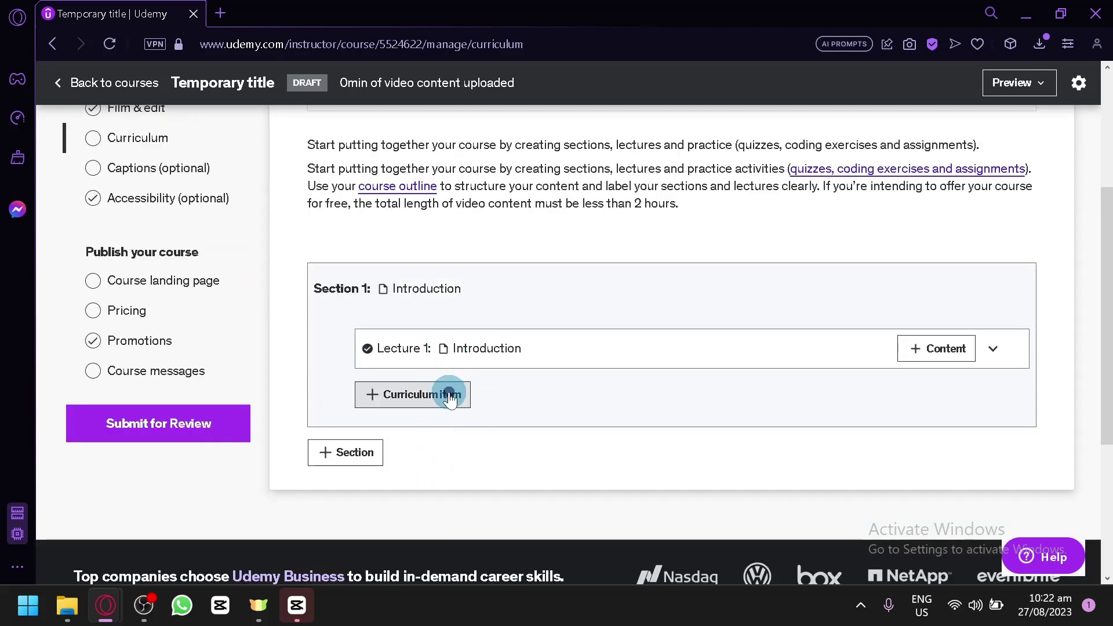
{"action": "left_click", "coordinate": [446, 394]}
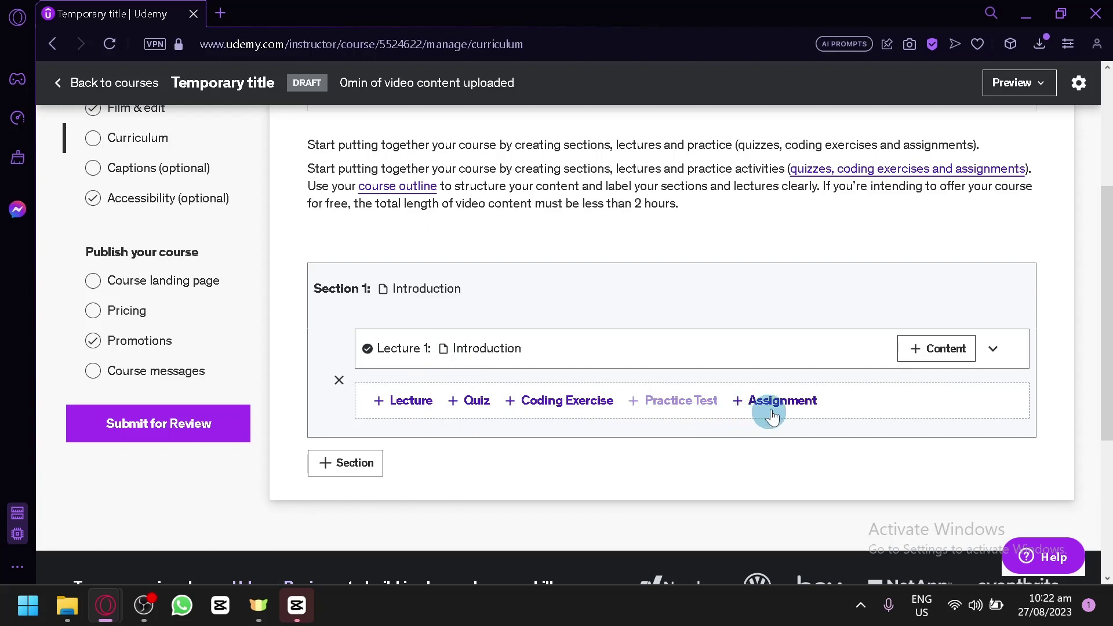
{"action": "left_click", "coordinate": [947, 350]}
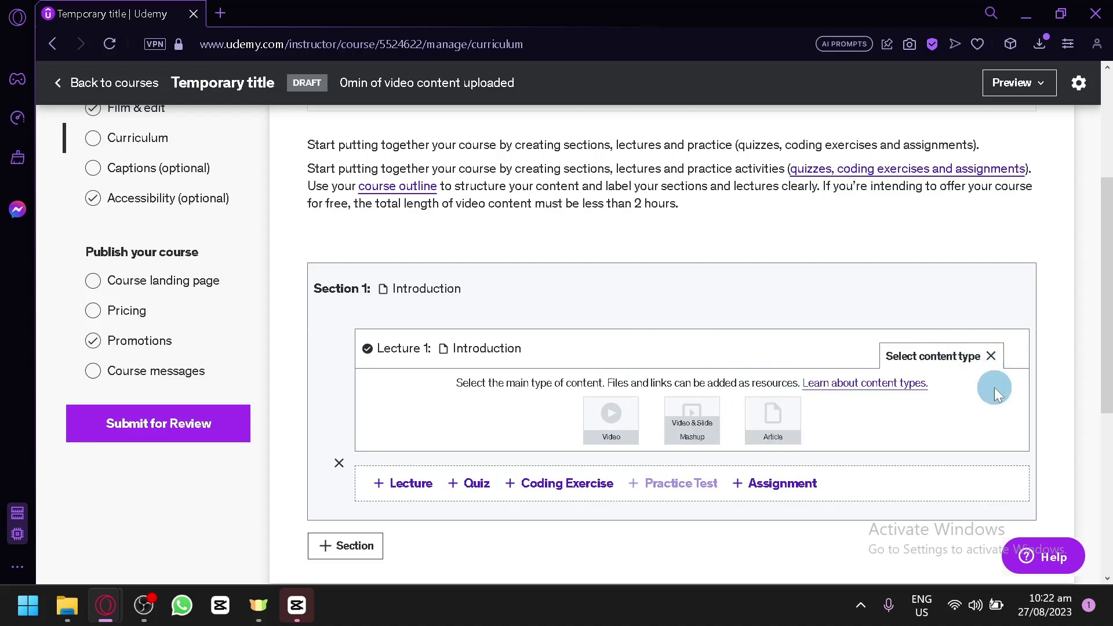
Add a second lecture titled 'Beginning codes' to Section 1 and show its content-type choices
{"action": "left_click", "coordinate": [406, 483]}
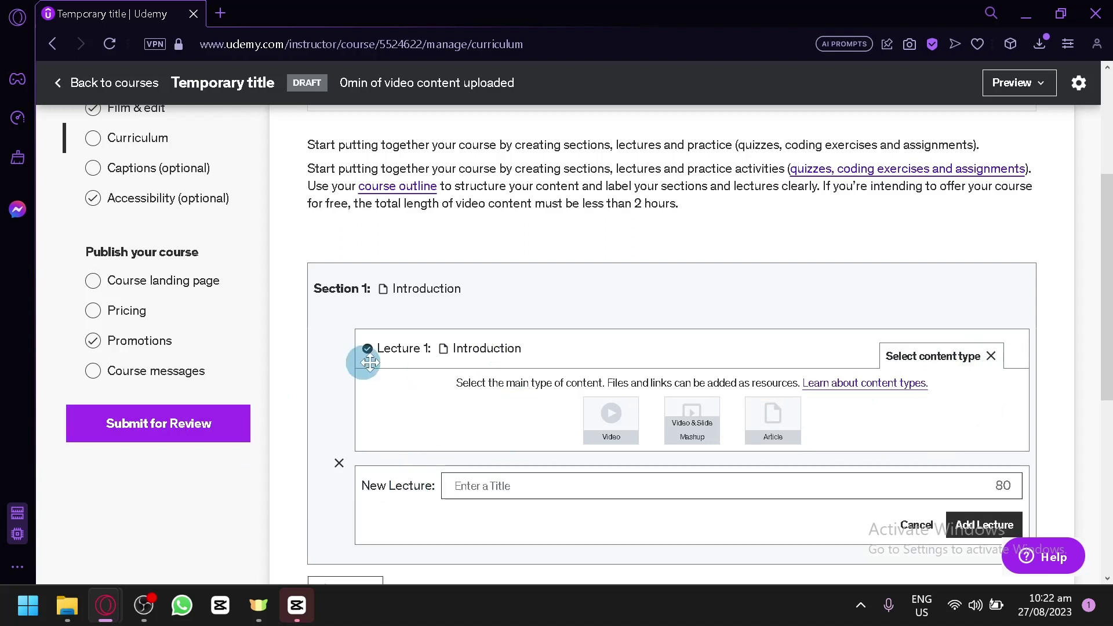
{"action": "scroll", "coordinate": [726, 432], "scroll_direction": "down", "scroll_amount": 2}
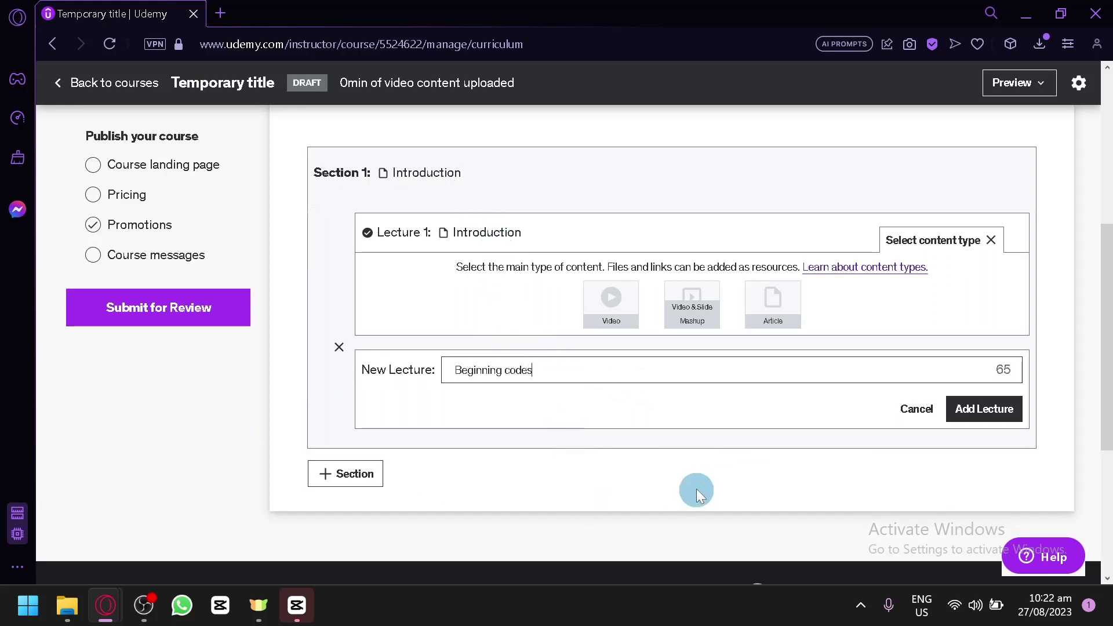
{"action": "left_click", "coordinate": [993, 409]}
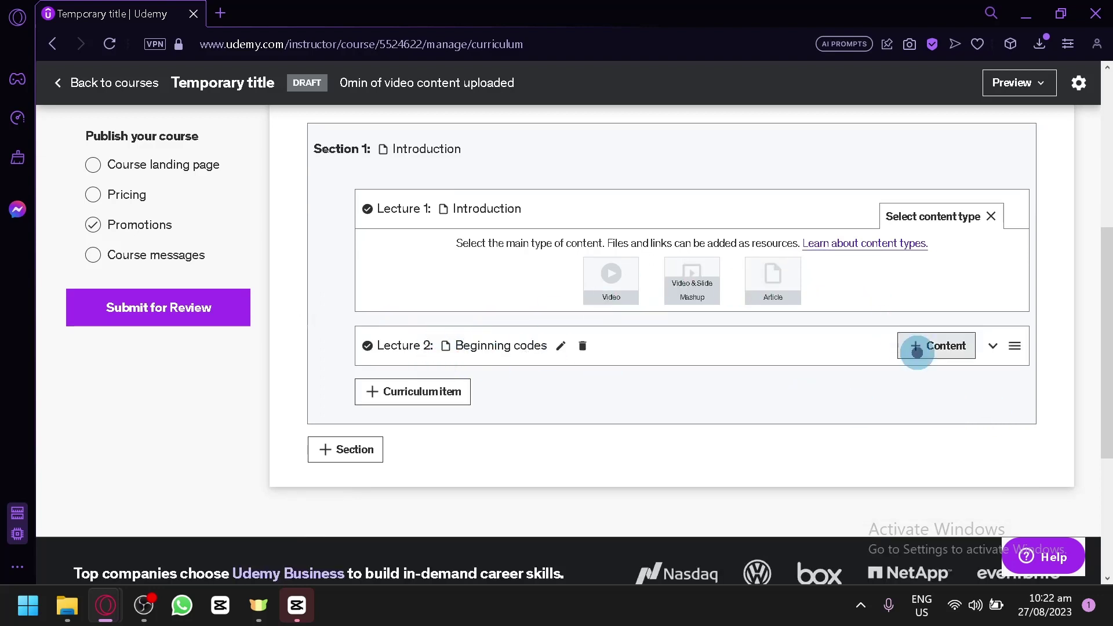
{"action": "left_click", "coordinate": [922, 346]}
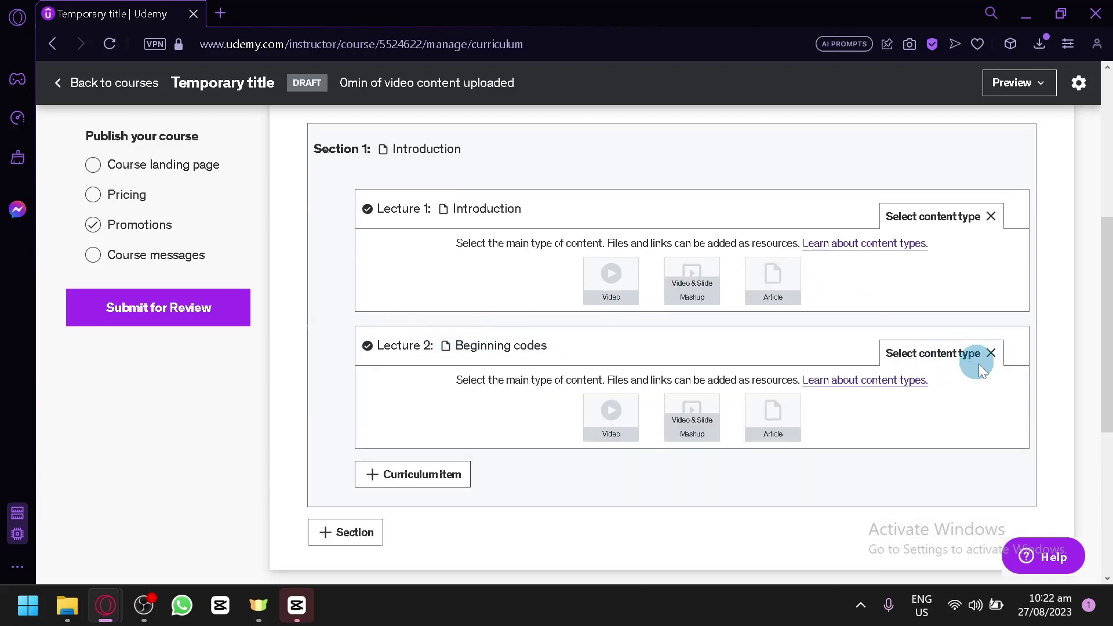
Start a new quiz in the section and begin entering the title 'How to code'
{"action": "left_click", "coordinate": [464, 480]}
{"action": "left_click", "coordinate": [473, 480]}
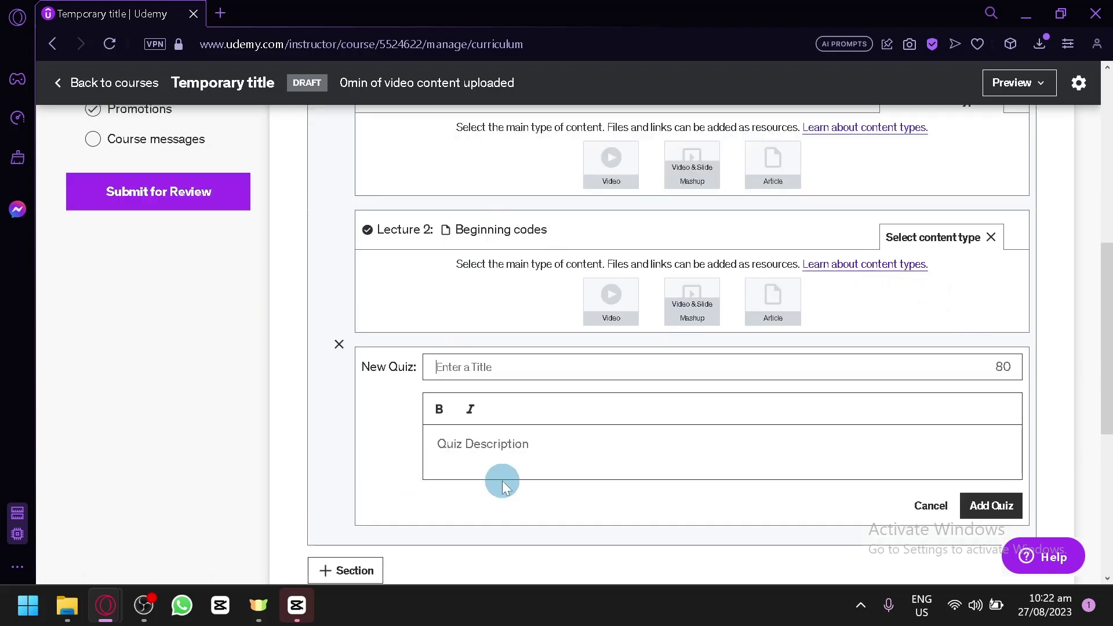
{"action": "left_click", "coordinate": [439, 376]}
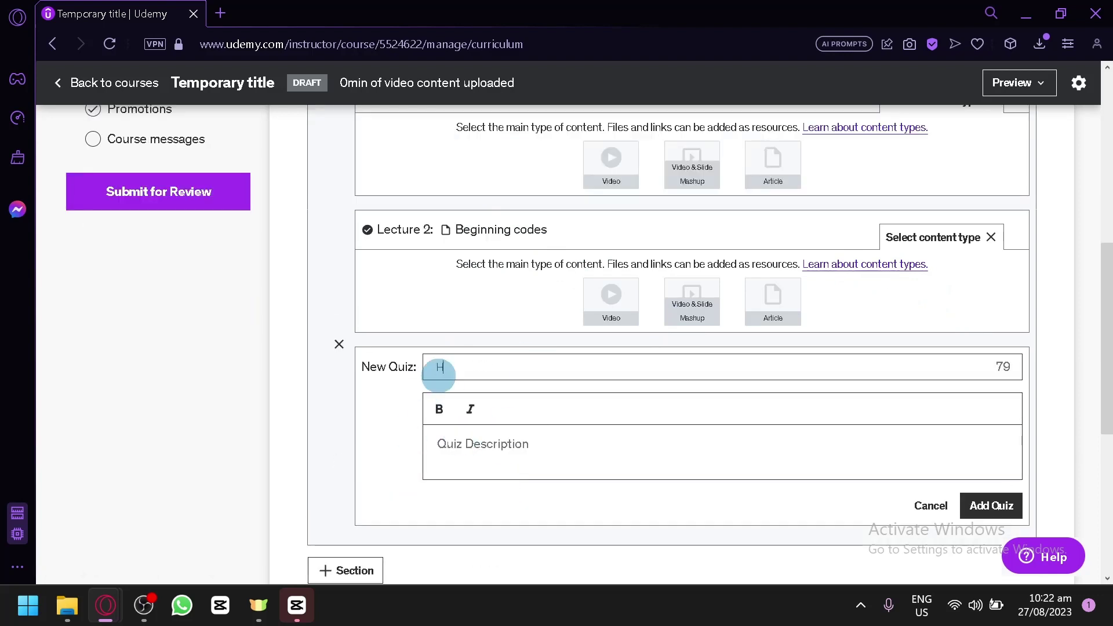
{"action": "scroll", "coordinate": [439, 375], "scroll_direction": "up", "scroll_amount": 2}
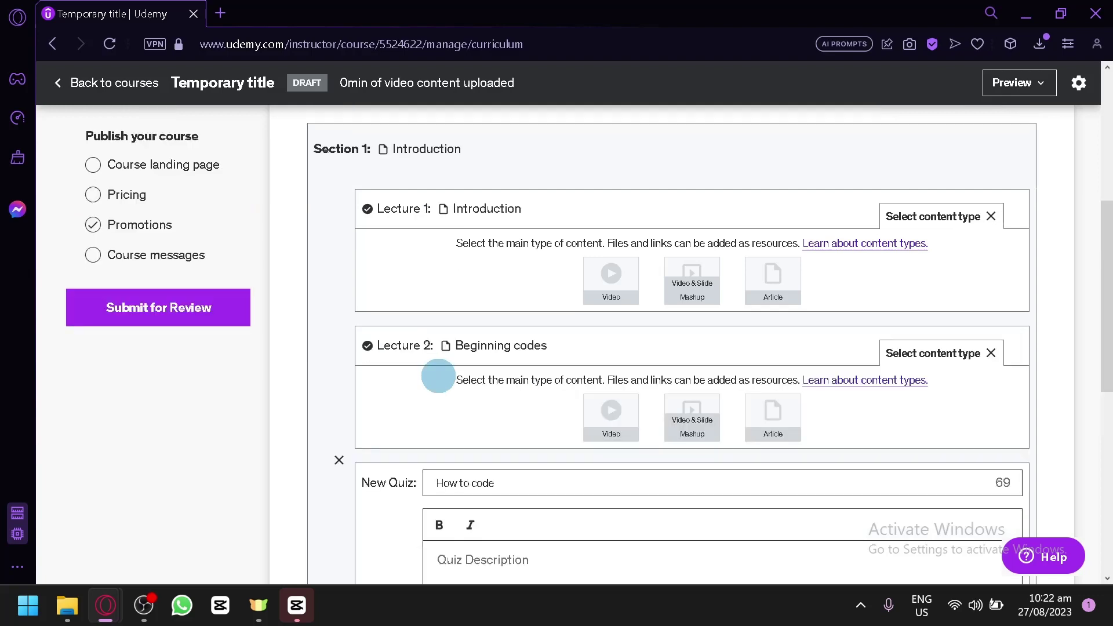
{"action": "scroll", "coordinate": [575, 218], "scroll_direction": "up", "scroll_amount": 4}
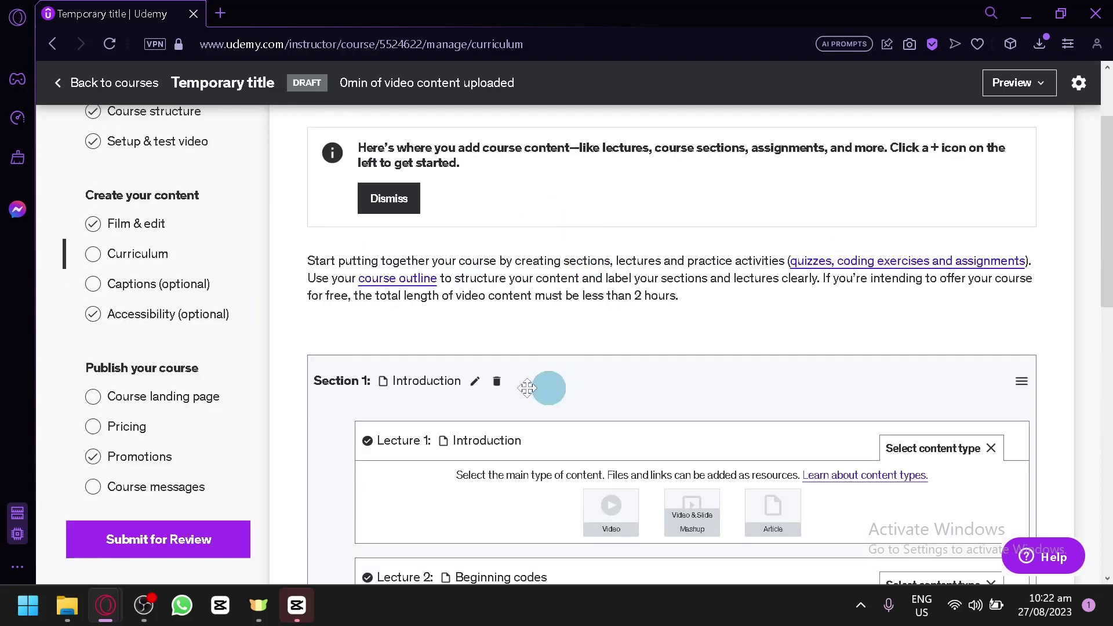
Look over the Captions page, then scroll through the Course landing page editor
{"action": "left_click", "coordinate": [179, 284]}
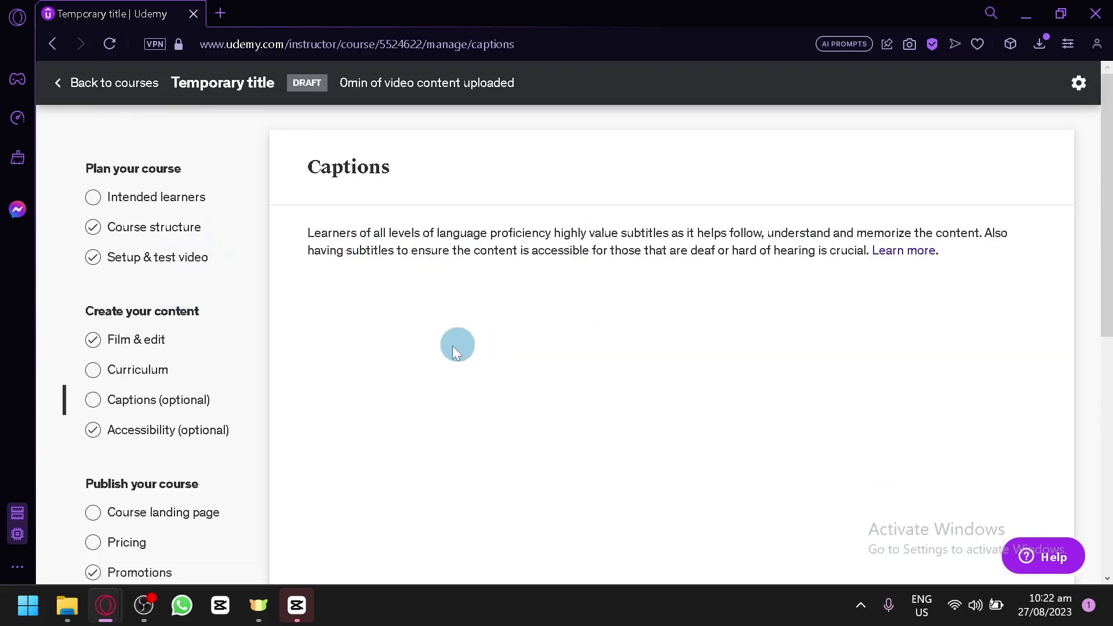
{"action": "scroll", "coordinate": [452, 346], "scroll_direction": "down", "scroll_amount": 2}
{"action": "left_click", "coordinate": [119, 406]}
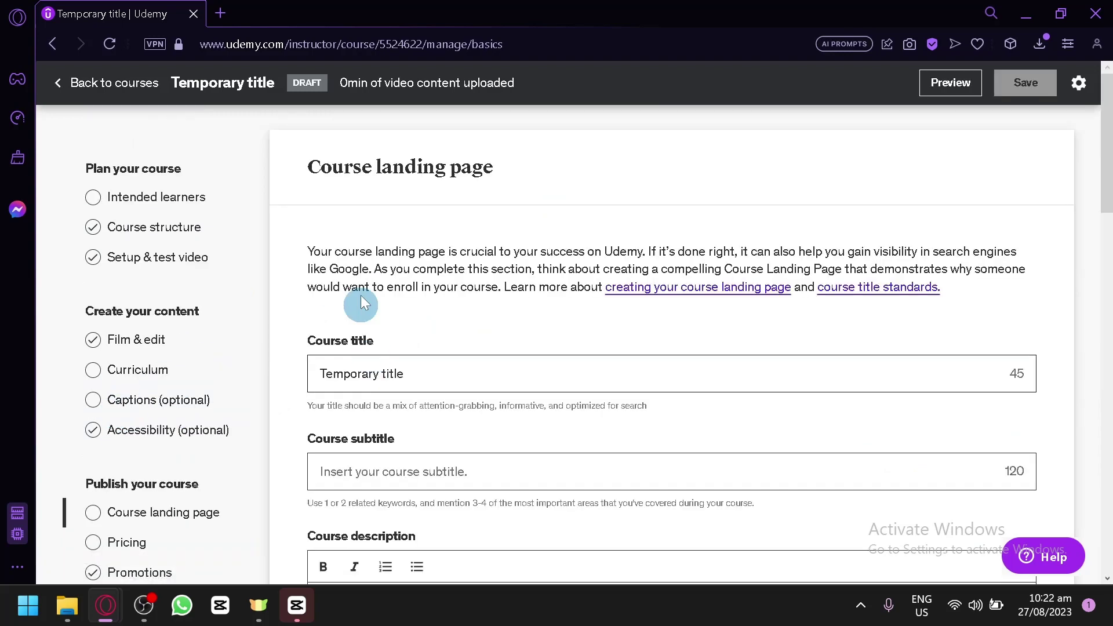
{"action": "scroll", "coordinate": [529, 331], "scroll_direction": "down", "scroll_amount": 2}
{"action": "scroll", "coordinate": [604, 254], "scroll_direction": "down", "scroll_amount": 6}
{"action": "scroll", "coordinate": [357, 331], "scroll_direction": "up", "scroll_amount": 4}
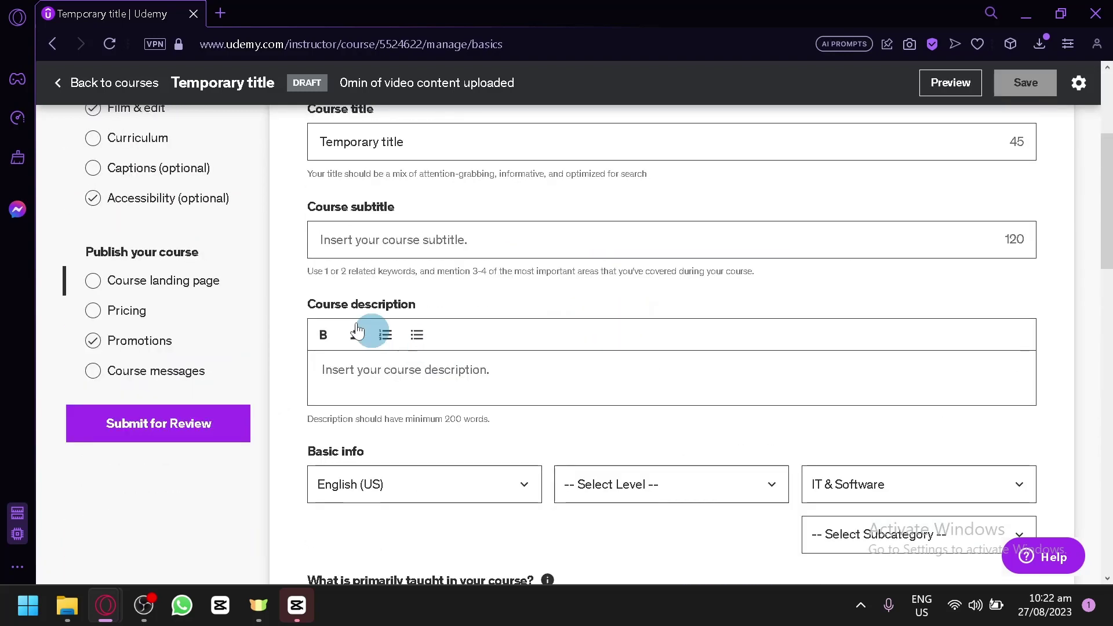
{"action": "scroll", "coordinate": [589, 203], "scroll_direction": "down", "scroll_amount": 9}
{"action": "scroll", "coordinate": [777, 318], "scroll_direction": "up", "scroll_amount": 11}
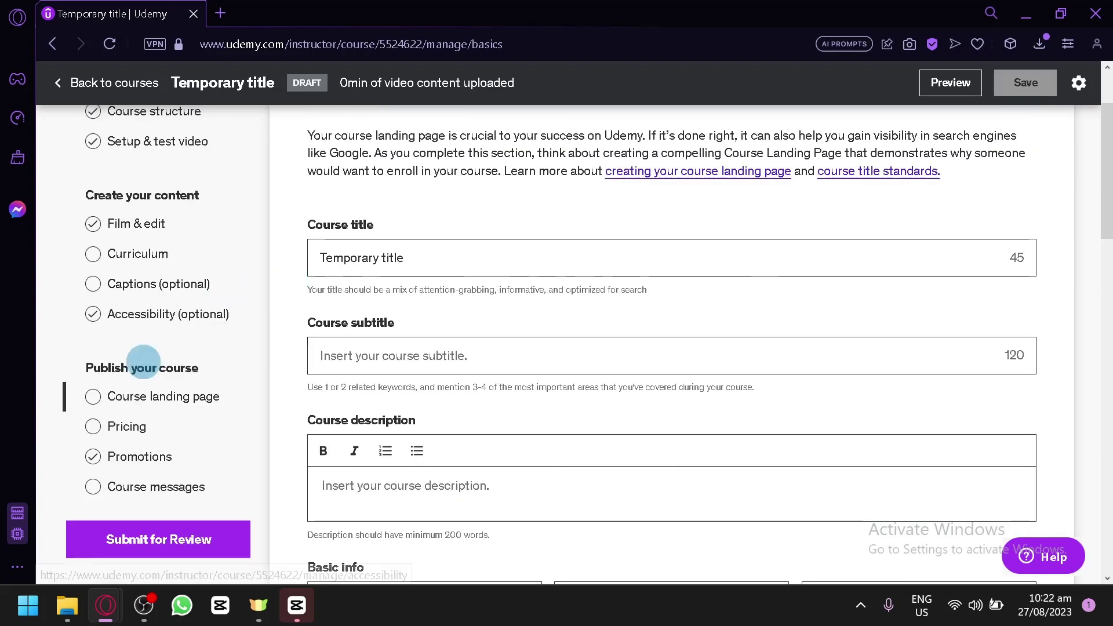
Review the Pricing page's USD currency and the available price tiers
{"action": "left_click", "coordinate": [119, 427]}
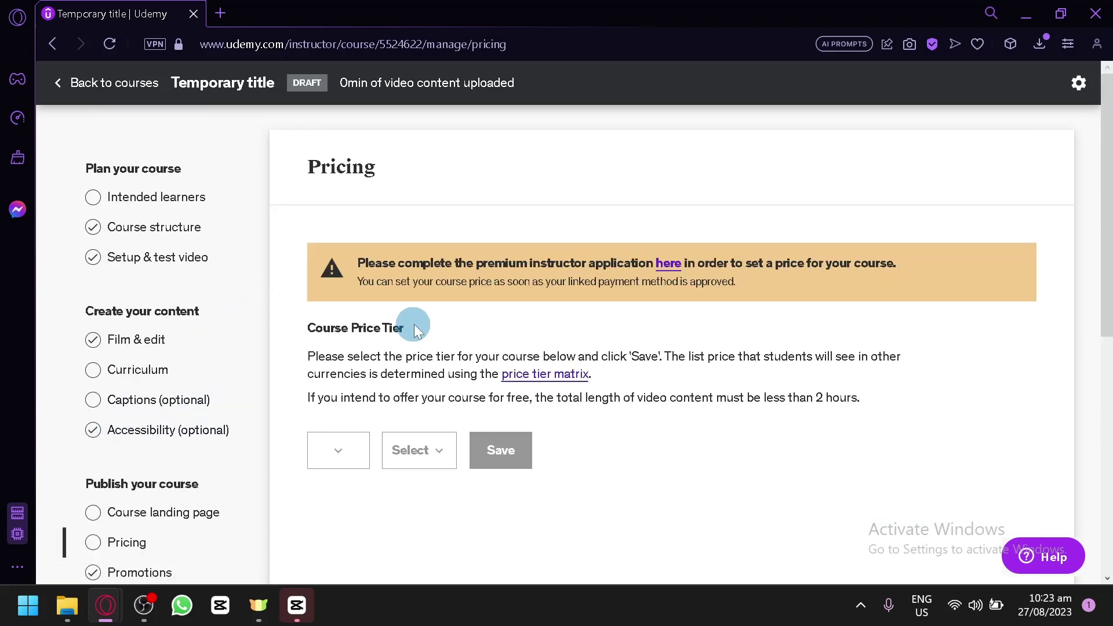
{"action": "scroll", "coordinate": [414, 324], "scroll_direction": "down", "scroll_amount": 2}
{"action": "left_click", "coordinate": [414, 336]}
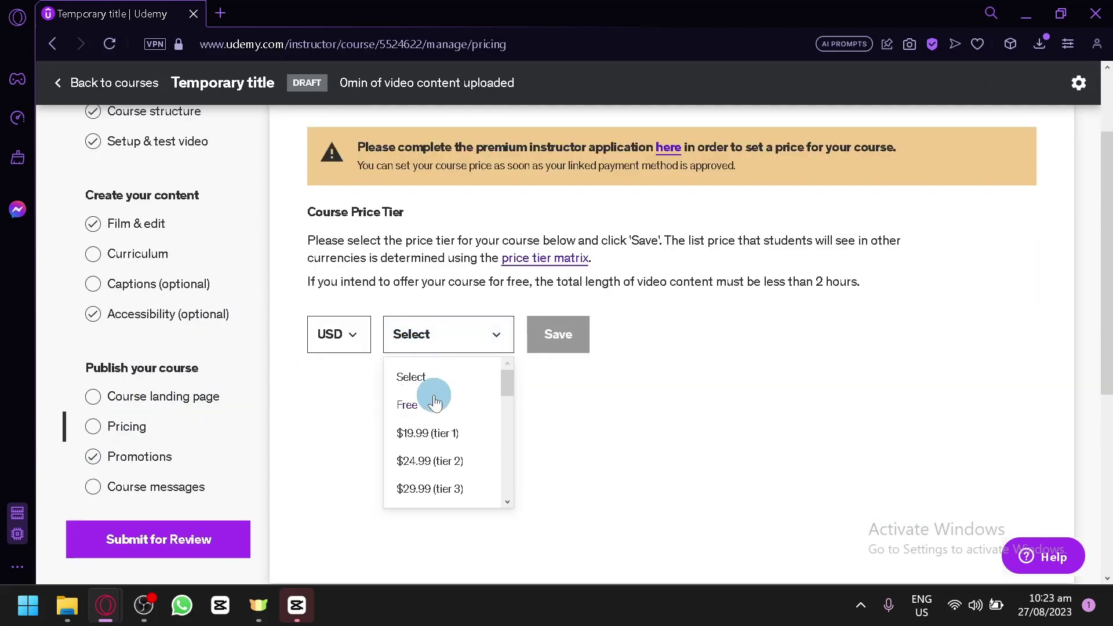
{"action": "scroll", "coordinate": [436, 411], "scroll_direction": "down", "scroll_amount": 10}
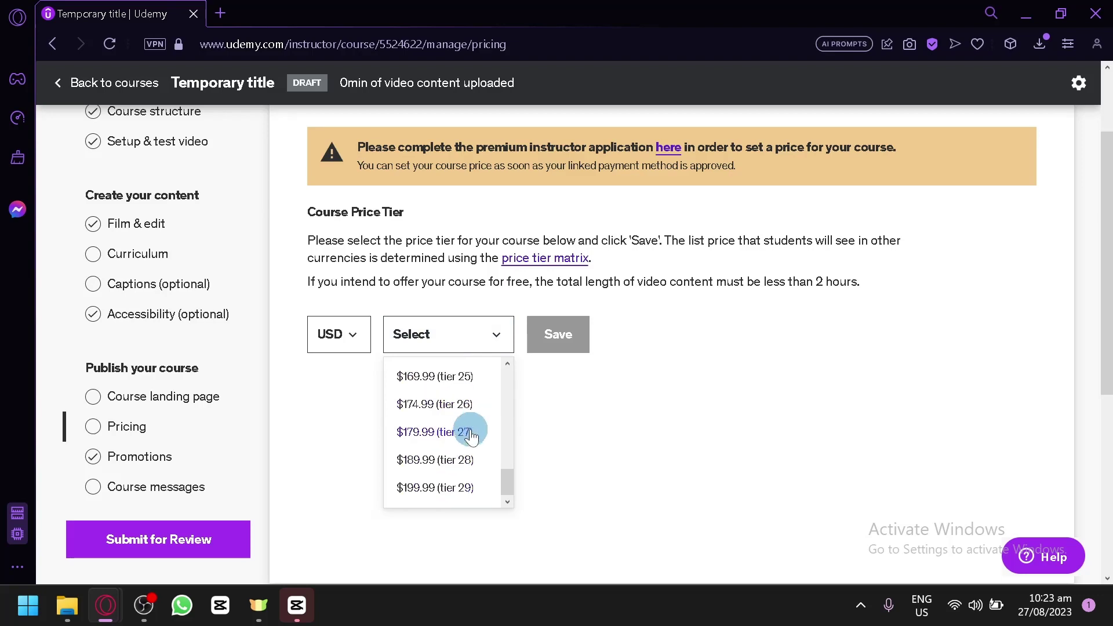
{"action": "left_click_drag", "start_coordinate": [507, 467], "coordinate": [505, 374]}
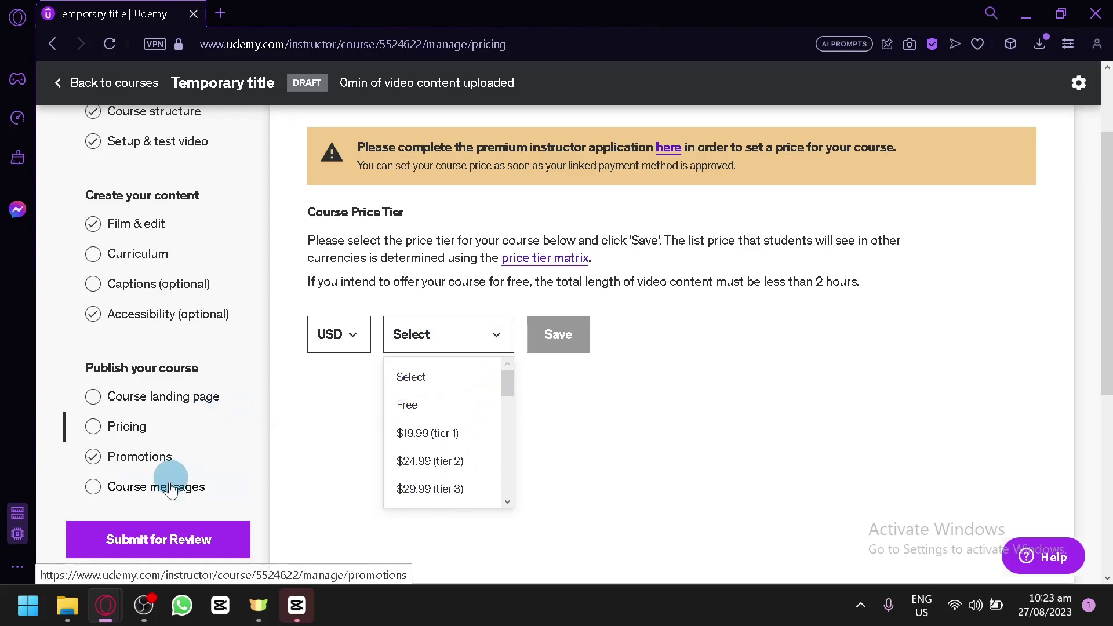
{"action": "scroll", "coordinate": [99, 214], "scroll_direction": "up", "scroll_amount": 2}
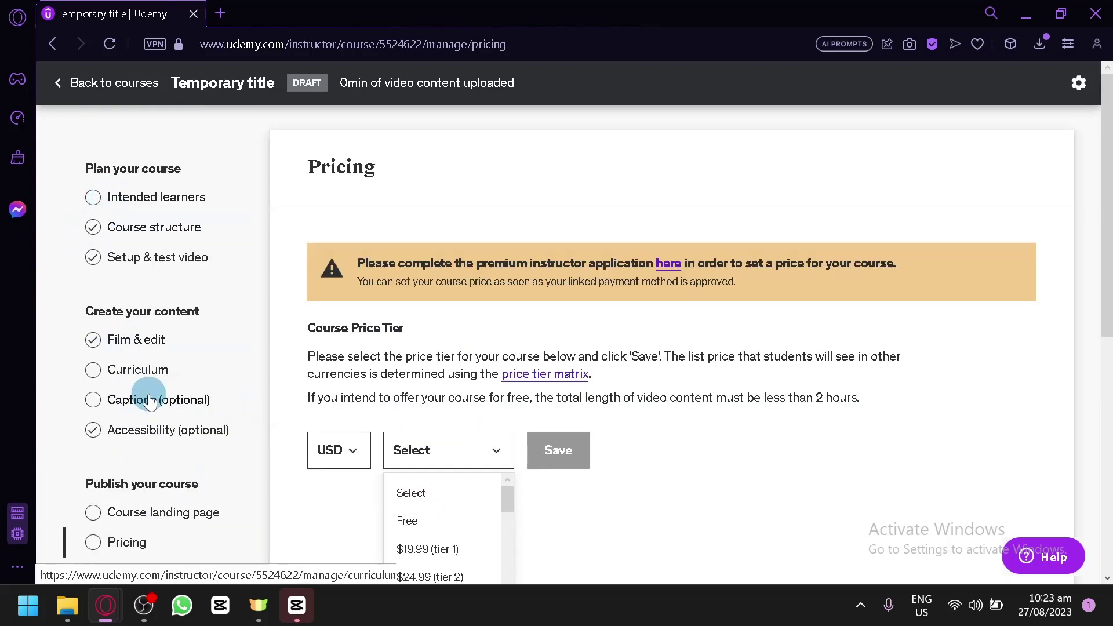
Scroll through the learning objectives on the Intended learners page
{"action": "left_click", "coordinate": [149, 197]}
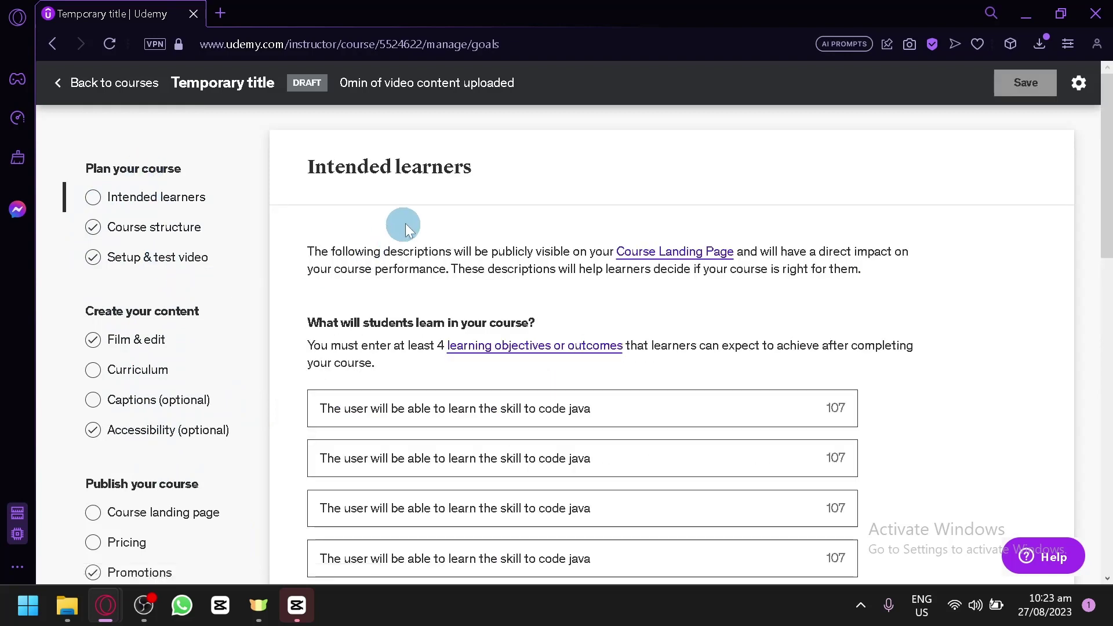
{"action": "scroll", "coordinate": [405, 229], "scroll_direction": "down", "scroll_amount": 8}
{"action": "scroll", "coordinate": [406, 232], "scroll_direction": "up", "scroll_amount": 6}
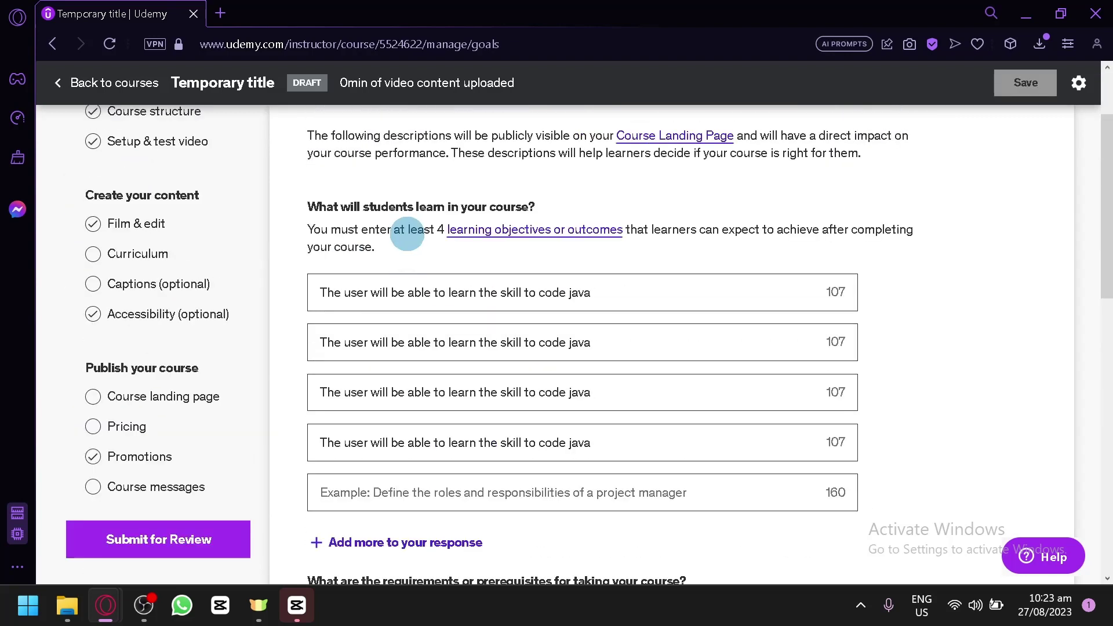
{"action": "scroll", "coordinate": [145, 255], "scroll_direction": "up", "scroll_amount": 2}
{"action": "scroll", "coordinate": [147, 301], "scroll_direction": "down", "scroll_amount": 2}
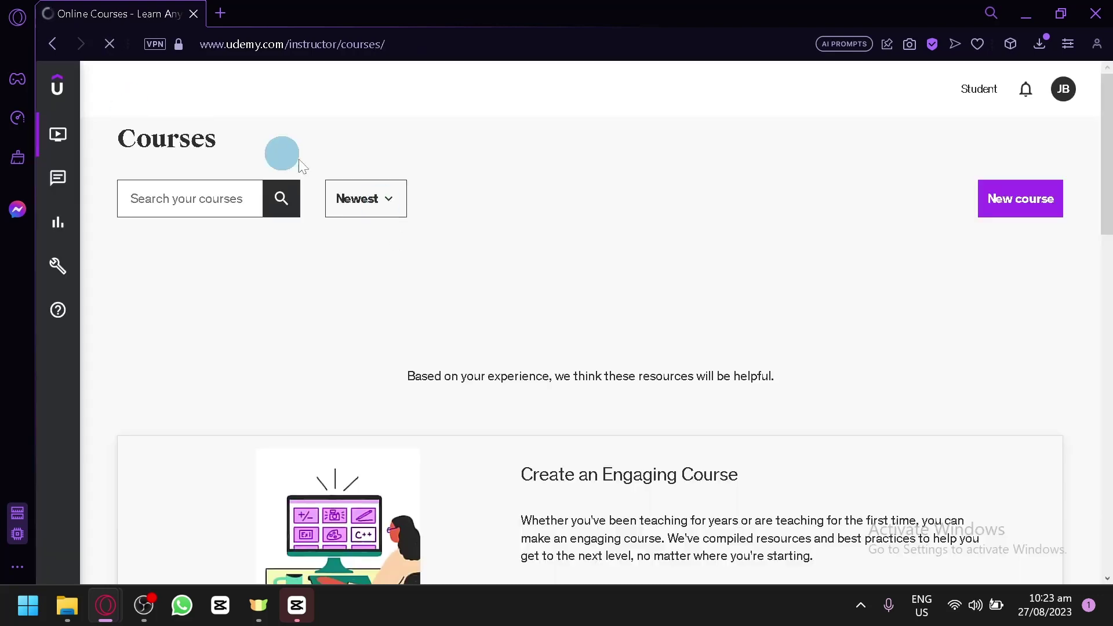
{"action": "scroll", "coordinate": [221, 345], "scroll_direction": "down", "scroll_amount": 4}
{"action": "scroll", "coordinate": [215, 339], "scroll_direction": "up", "scroll_amount": 4}
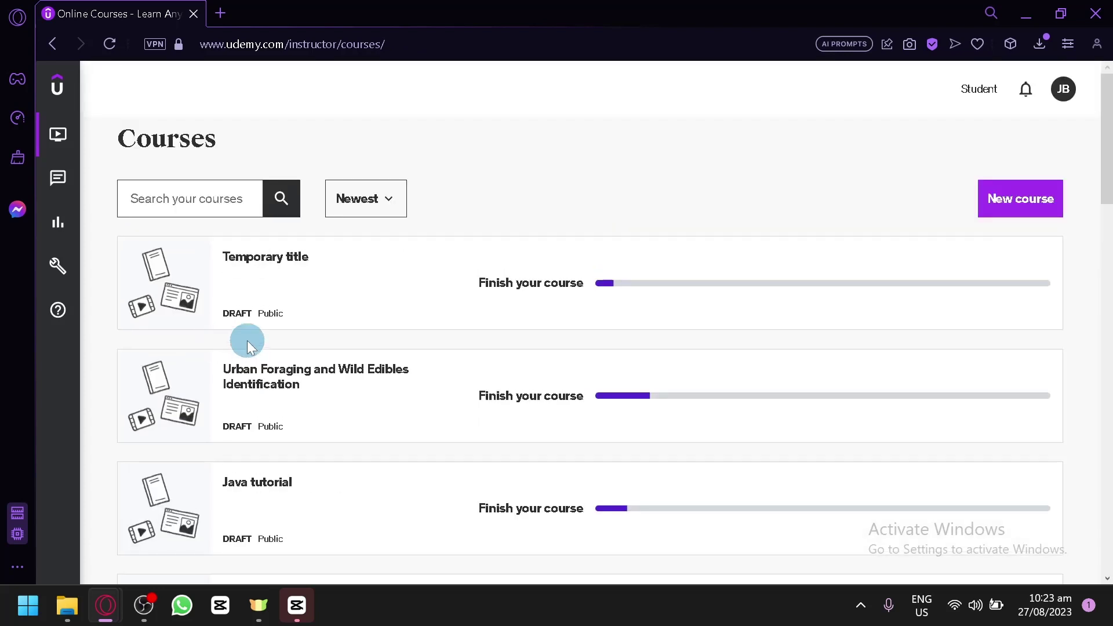